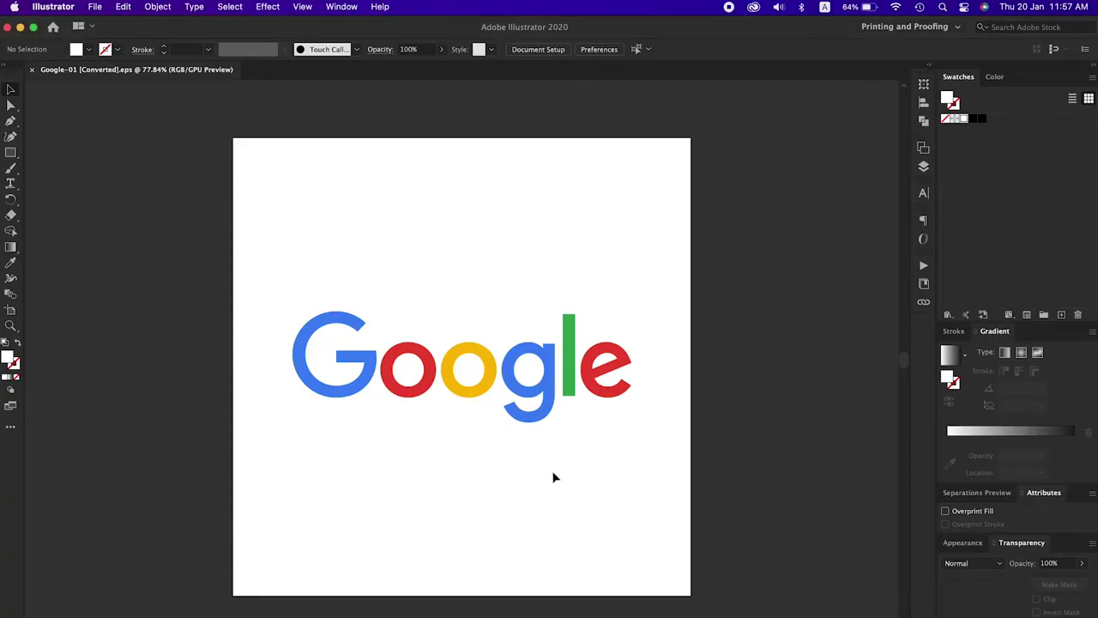
Step: Duplicate the Google logo below the original as a light grey (18% black) copy and zoom onto its G
left_click(540, 412)
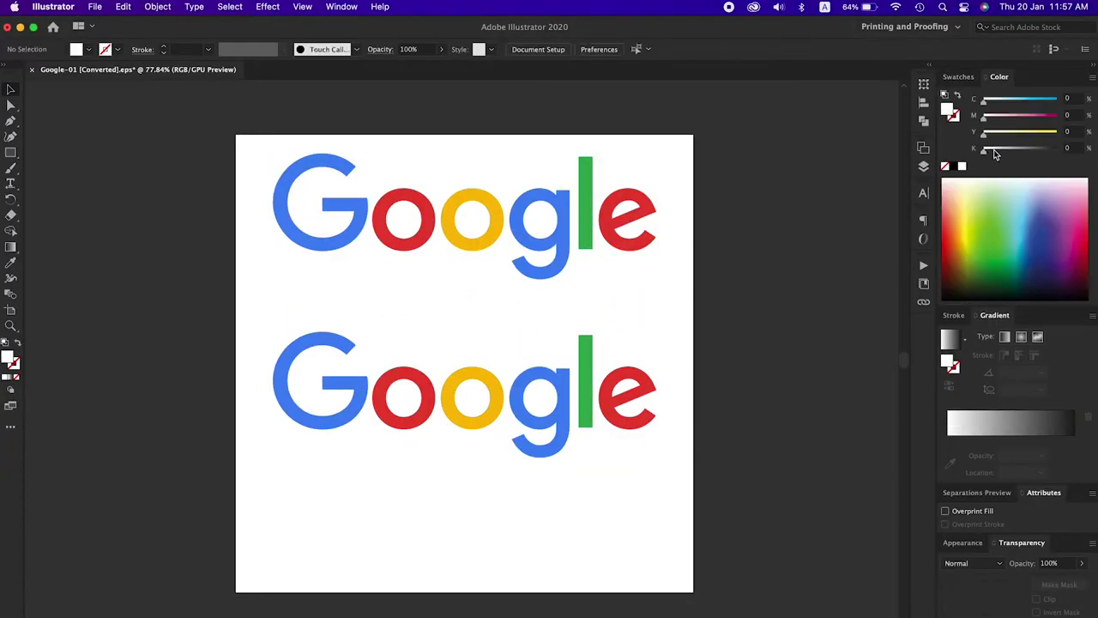
mouse_move(985, 149)
left_mouse_down()
mouse_move(1009, 148)
mouse_move(999, 156)
left_mouse_up()
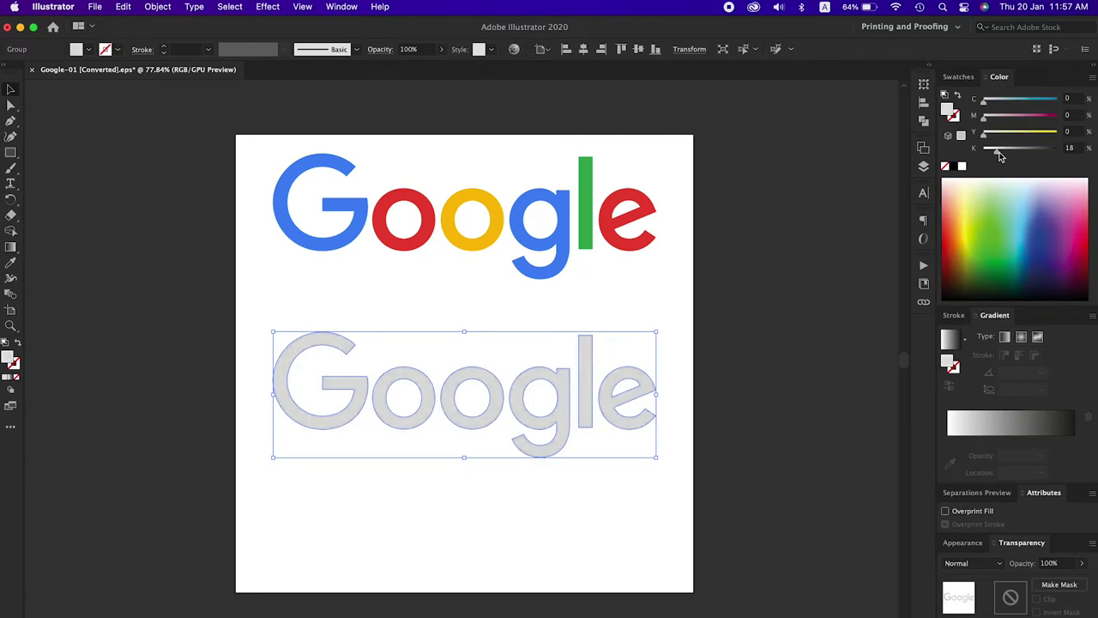
left_click(923, 166)
key("super+shift+a")
left_click_drag(338, 382, 409, 405)
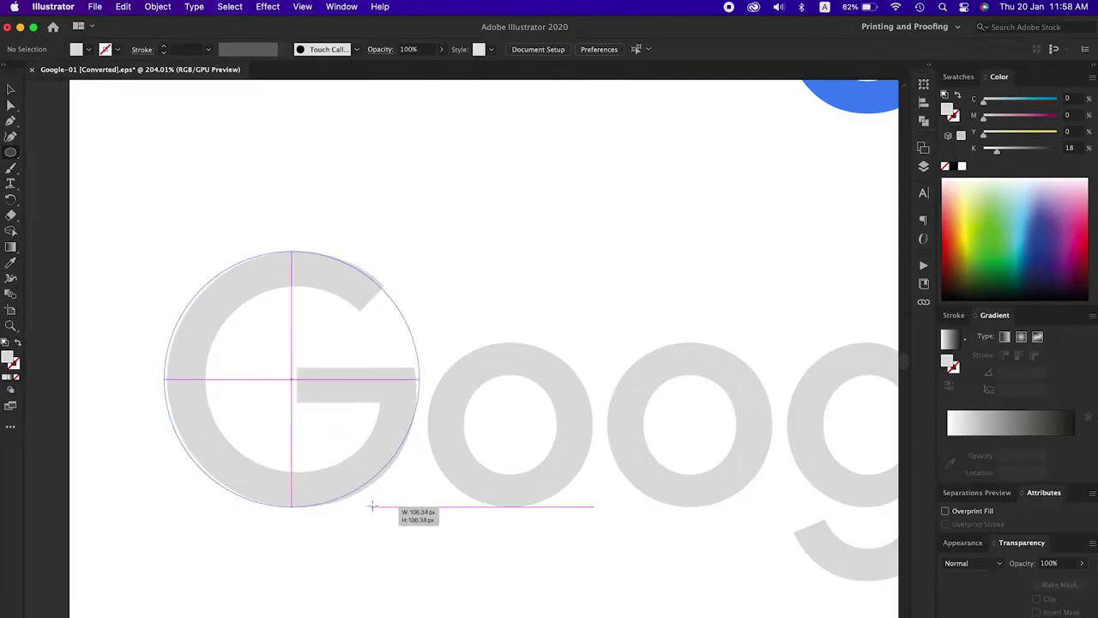
Step: Draw a no-fill, black-outlined circle fitted to the grey G's outer edge
left_click_drag(372, 507, 371, 506)
left_click(453, 480, "ctrl")
key("shift+x")
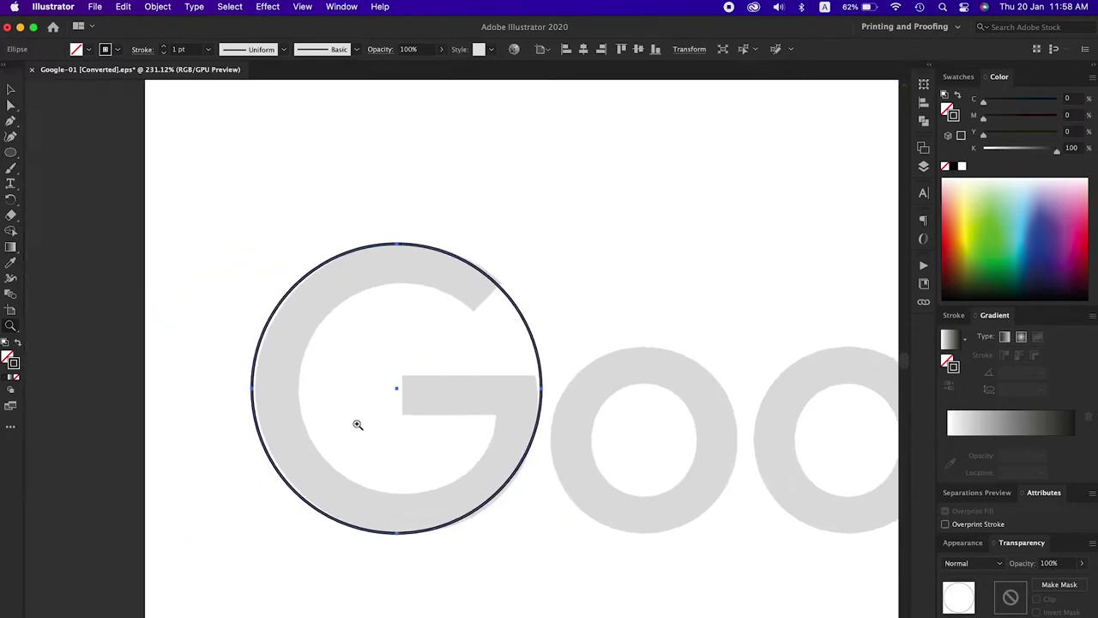
left_click(358, 425)
left_click_drag(648, 146, 633, 154)
left_click_drag(615, 289, 638, 248)
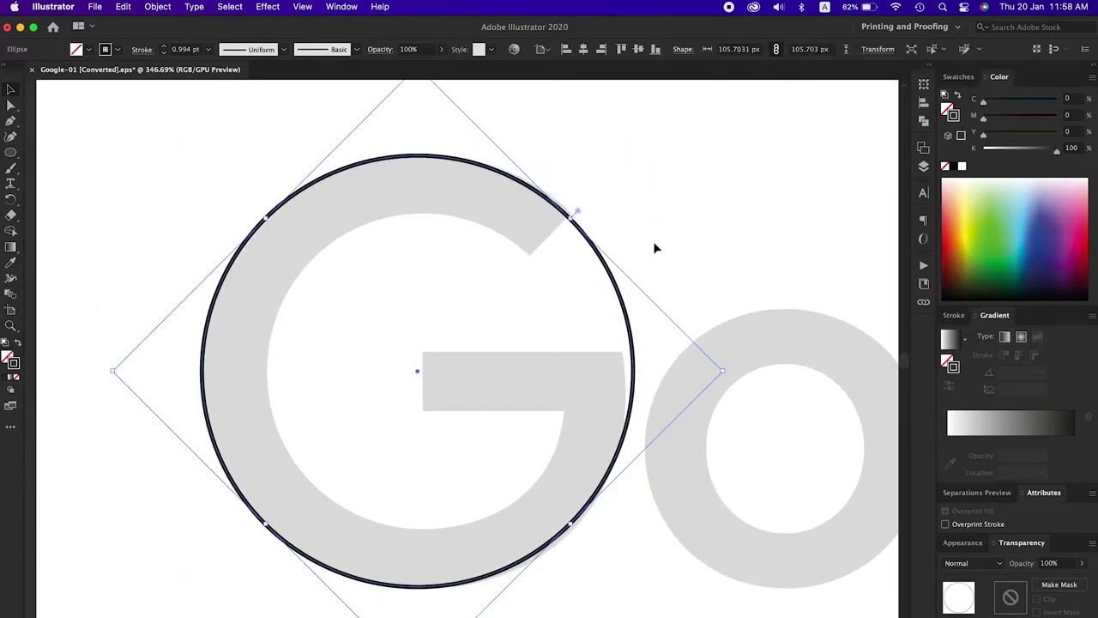
key("ctrl+z")
key("ctrl+minus")
scroll(391, 385, "up", 3)
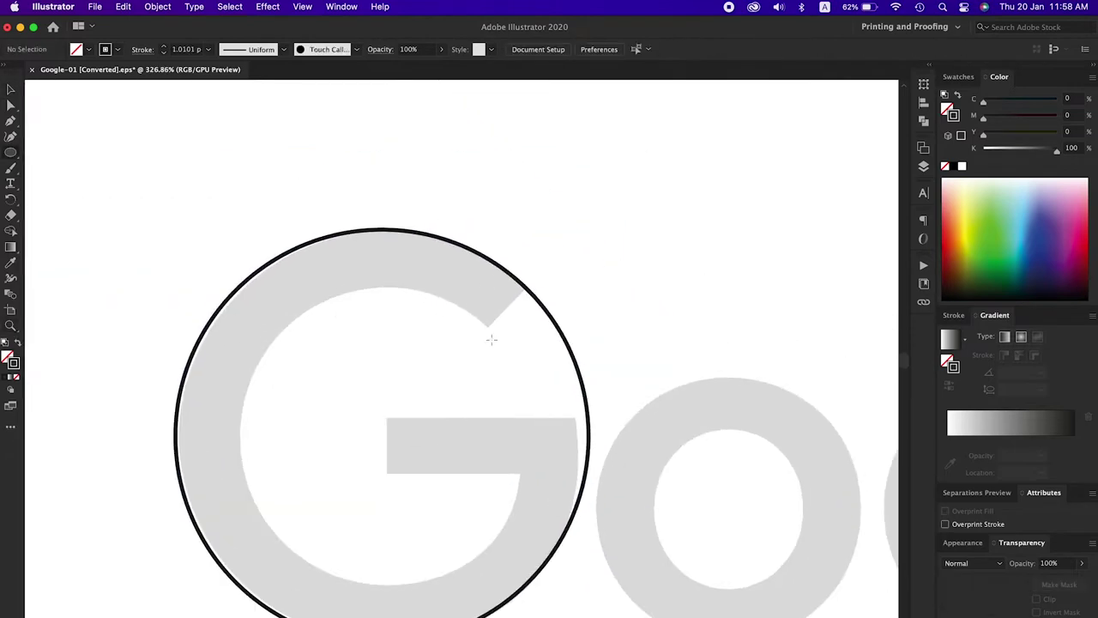
Step: Add small circles at the G's centre and top-right end, plus an inner concentric ring
left_click_drag(390, 467, 435, 449)
scroll(434, 449, "up", 5)
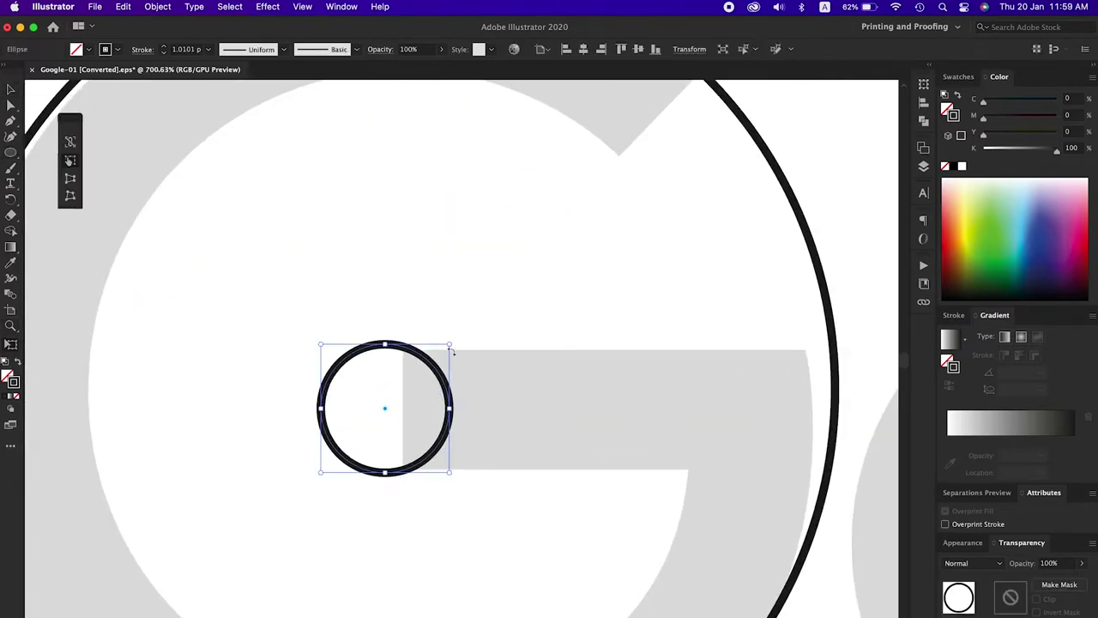
scroll(351, 392, "down", 3)
left_click(446, 416)
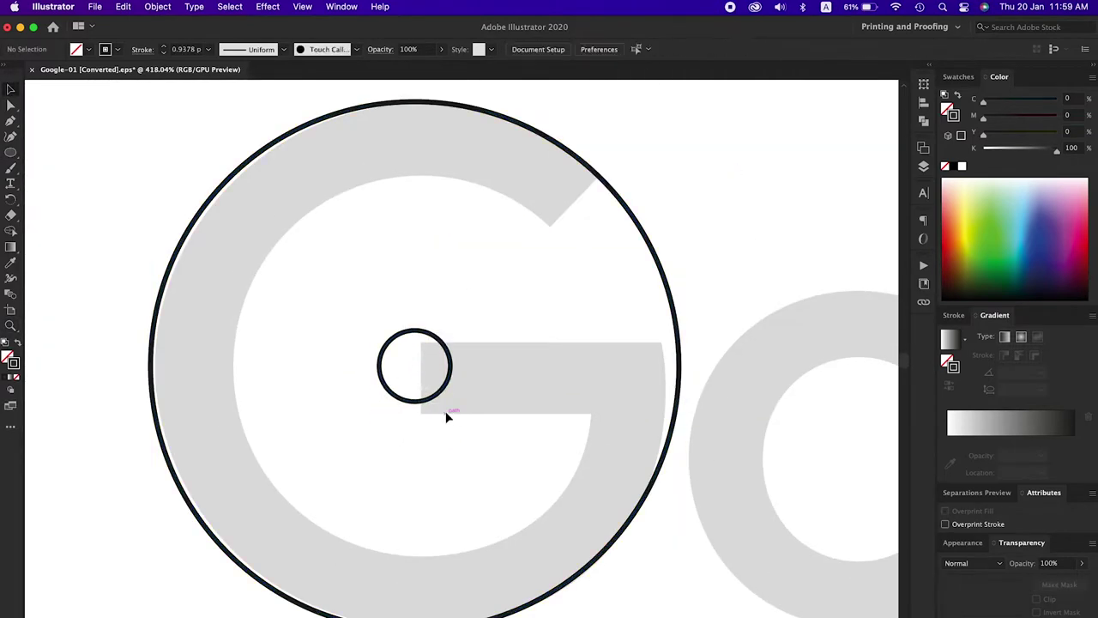
left_click_drag(425, 333, 588, 217)
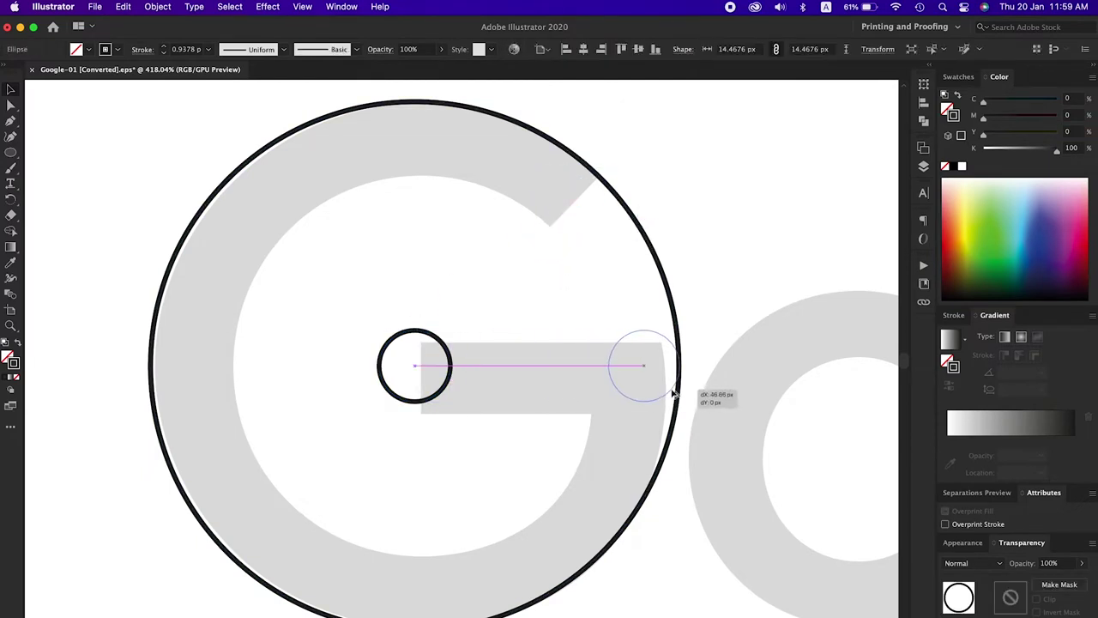
left_click_drag(477, 402, 687, 402)
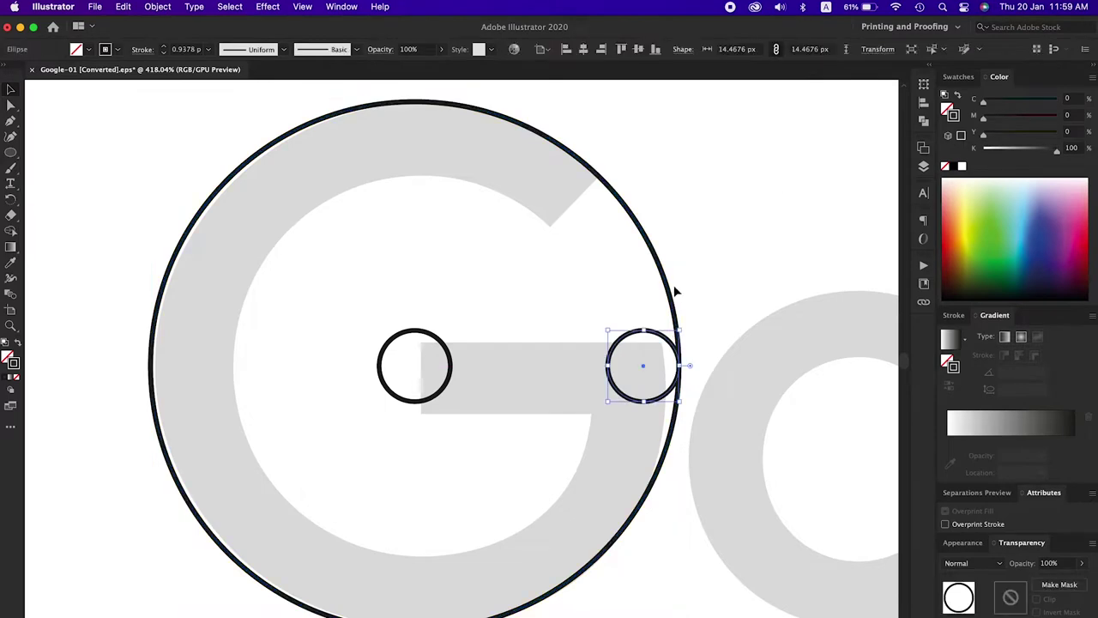
scroll(680, 292, "down", 2)
mouse_move(661, 215)
left_mouse_down()
mouse_move(697, 332)
mouse_move(578, 327)
mouse_move(523, 361)
left_mouse_up()
left_click(440, 183)
left_click(470, 348)
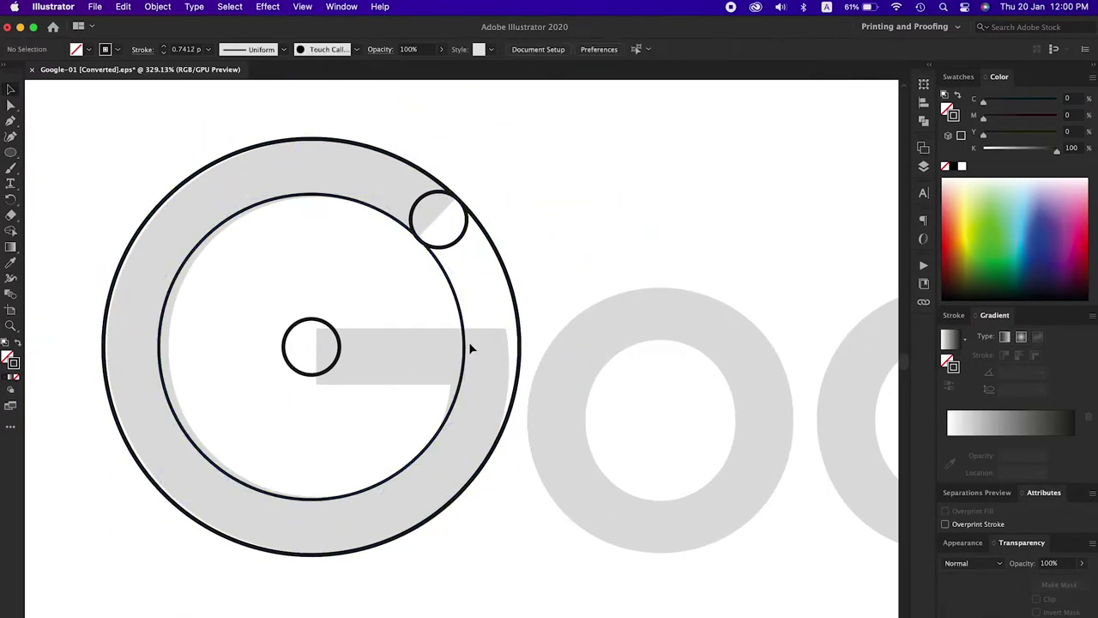
Step: Draw guide lines along the G's crossbar and a diagonal from centre to the top-right circle
left_click(311, 318)
left_click(523, 318)
left_click(524, 375)
left_click(311, 374)
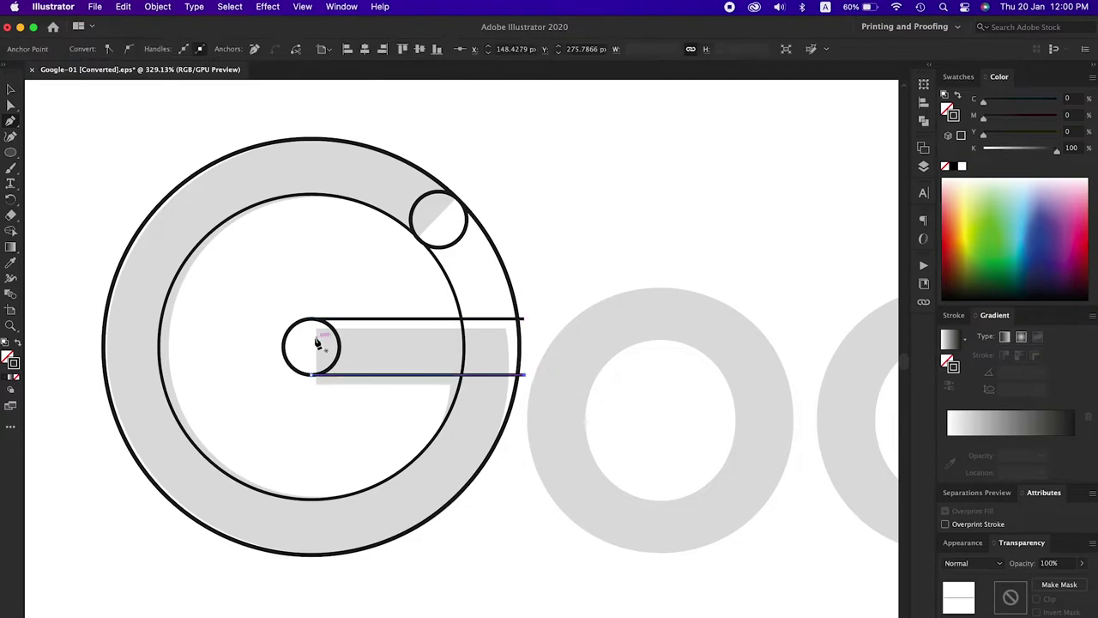
left_click_drag(311, 347, 466, 192)
scroll(563, 343, "down", 2)
scroll(424, 448, "right", 3)
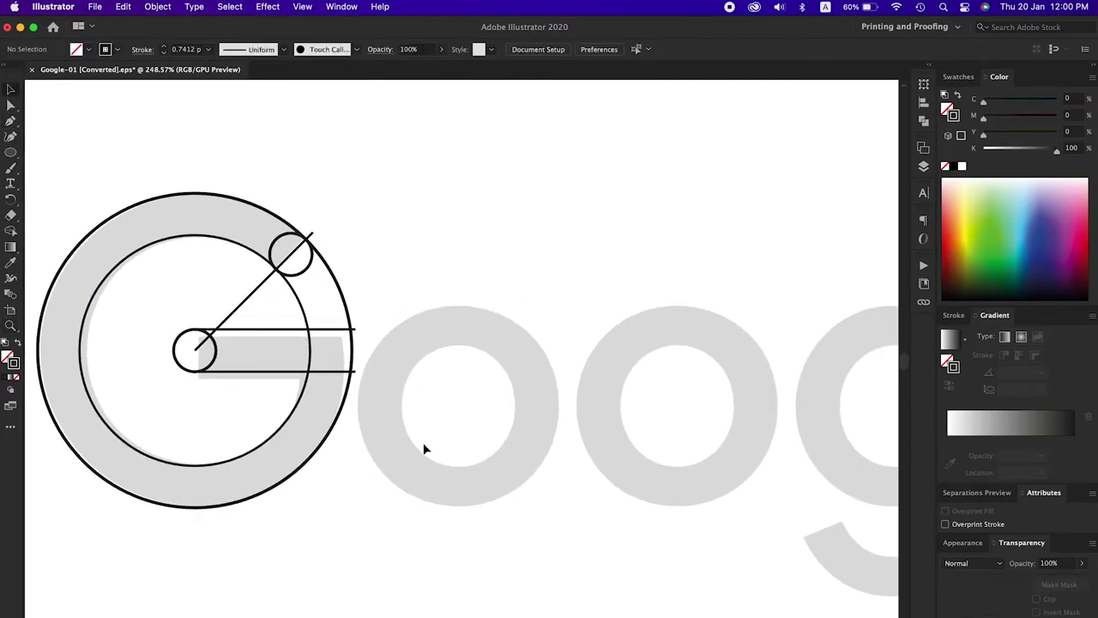
Step: Copy a small circle onto the first o and enlarge it to enclose the letter
left_click_drag(452, 378, 452, 378)
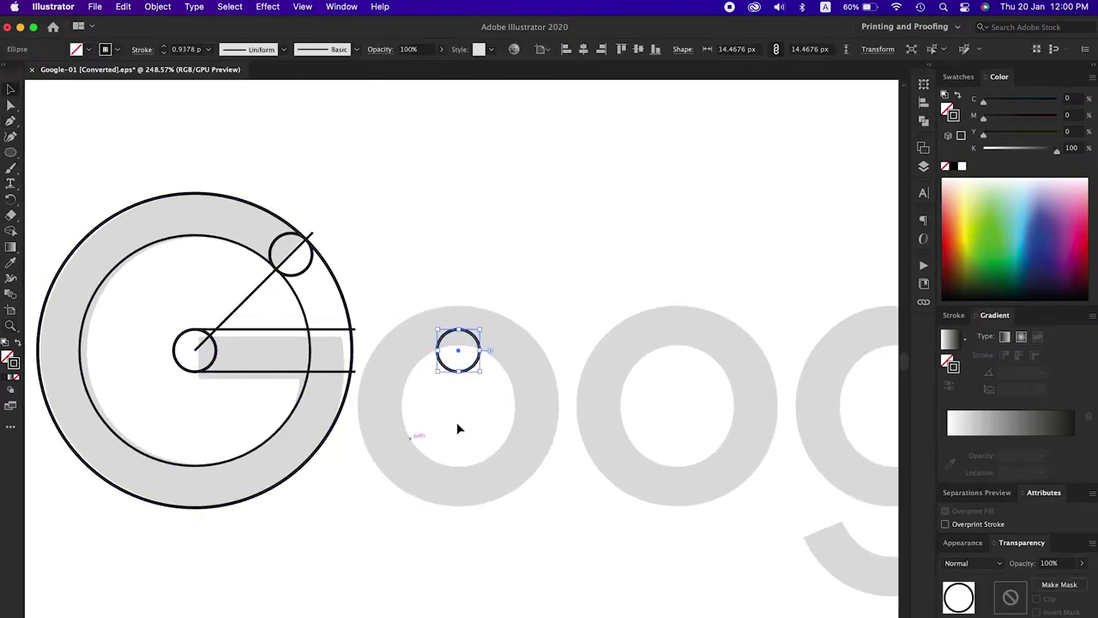
key("e")
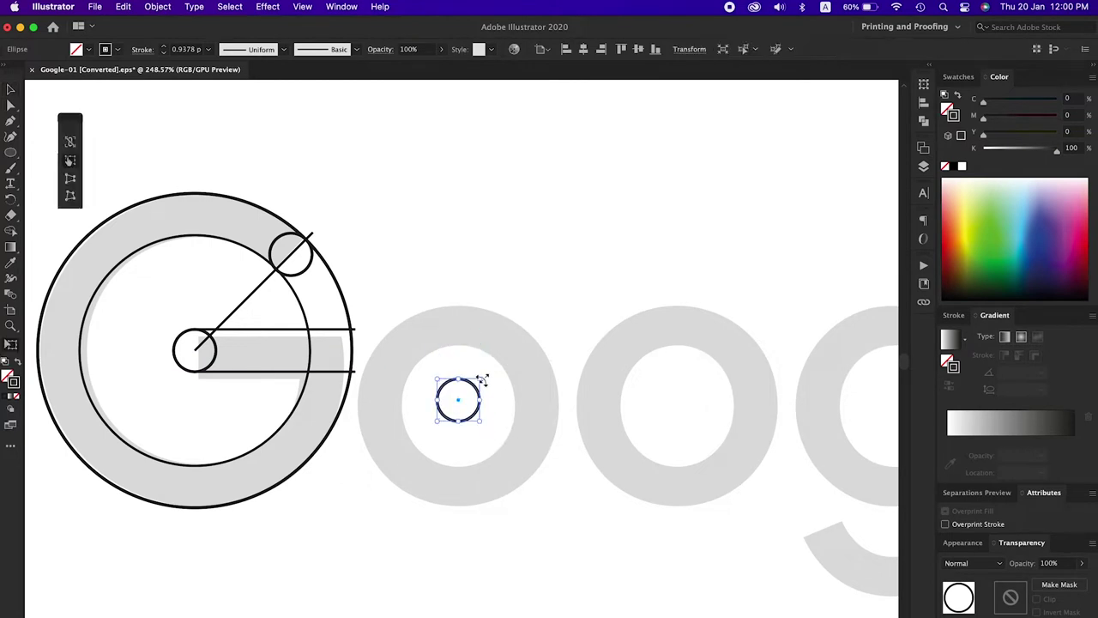
left_click_drag(495, 366, 539, 417)
key("v")
left_click(272, 495)
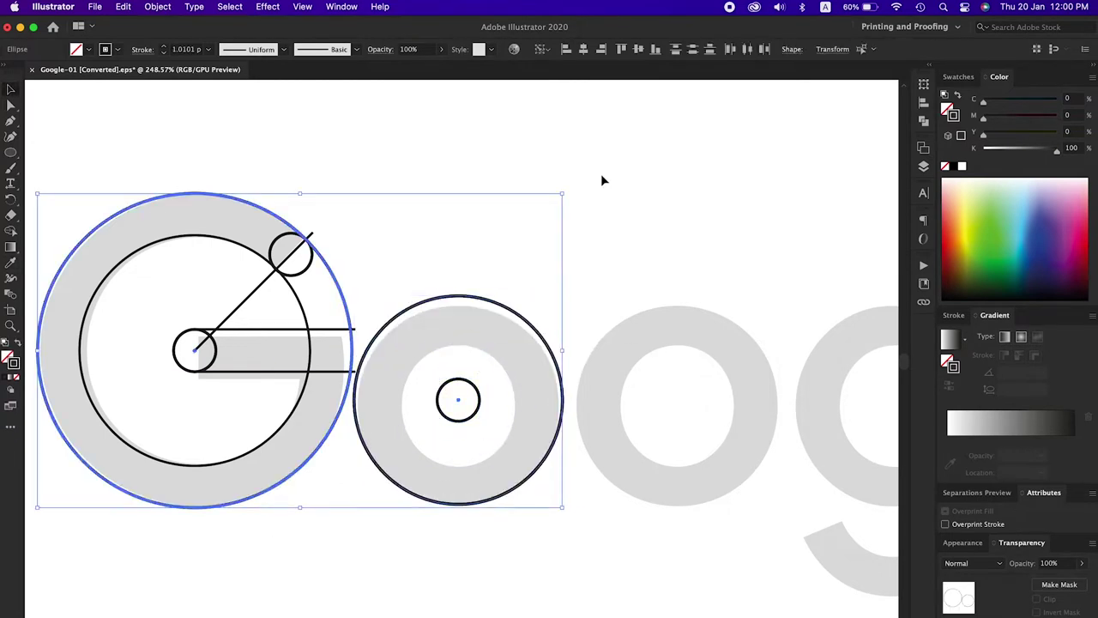
left_click(469, 429)
left_click(514, 492)
Step: Add a small circle at the o's bottom and a shrunken ring on its inner edge
scroll(620, 380, "down", 2)
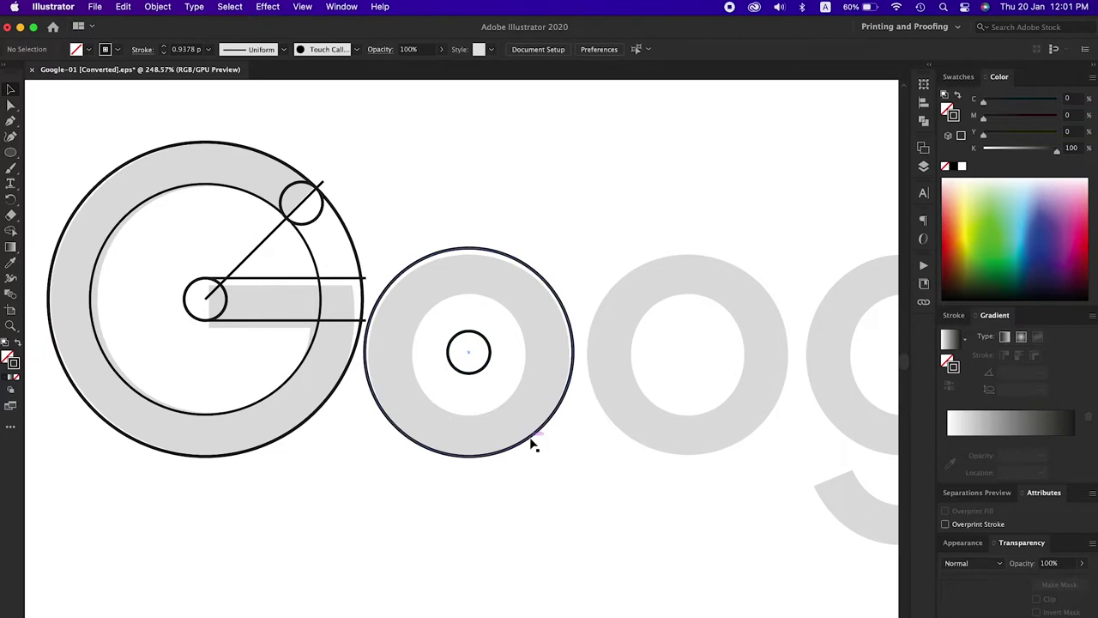
left_click(468, 373)
left_click(506, 453)
left_click_drag(469, 372, 469, 429)
scroll(510, 386, "down", 2)
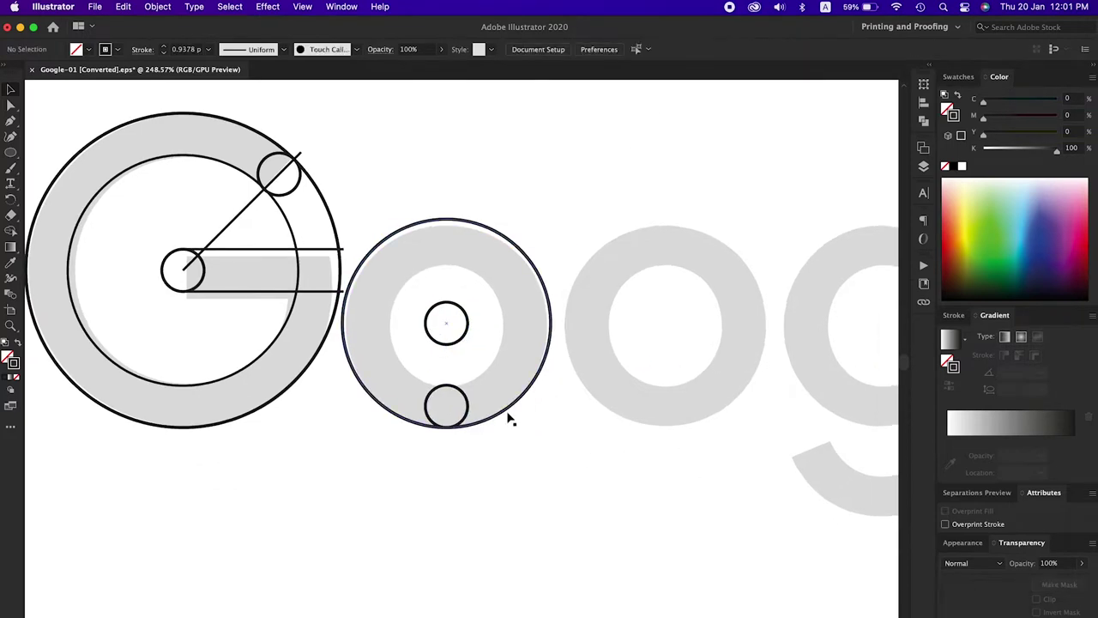
left_click(510, 358)
key("e")
mouse_move(548, 220)
left_mouse_down()
mouse_move(477, 294)
mouse_move(513, 275)
left_mouse_up()
scroll(527, 408, "up", 5)
scroll(543, 486, "down", 4)
Step: Copy the o's circle set onto the second o and the g's bowl
left_click(544, 486)
left_click(495, 429)
left_click(483, 508, "shift")
left_click_drag(483, 507, 799, 544)
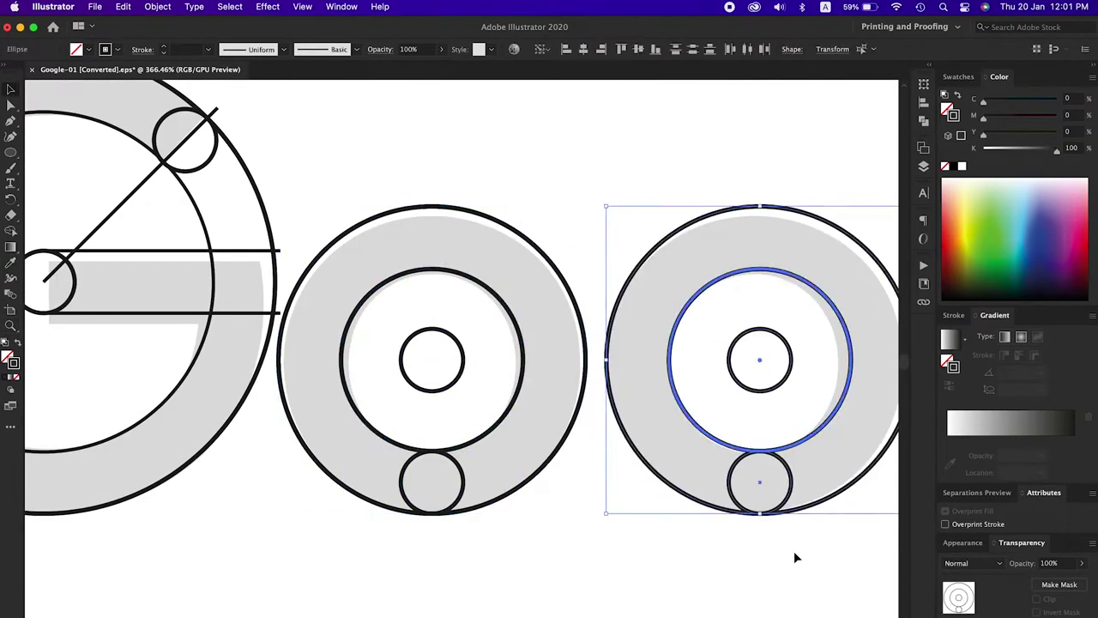
scroll(474, 449, "down", 3)
scroll(475, 449, "up", 2)
left_click(322, 455)
left_click_drag(333, 431, 549, 431)
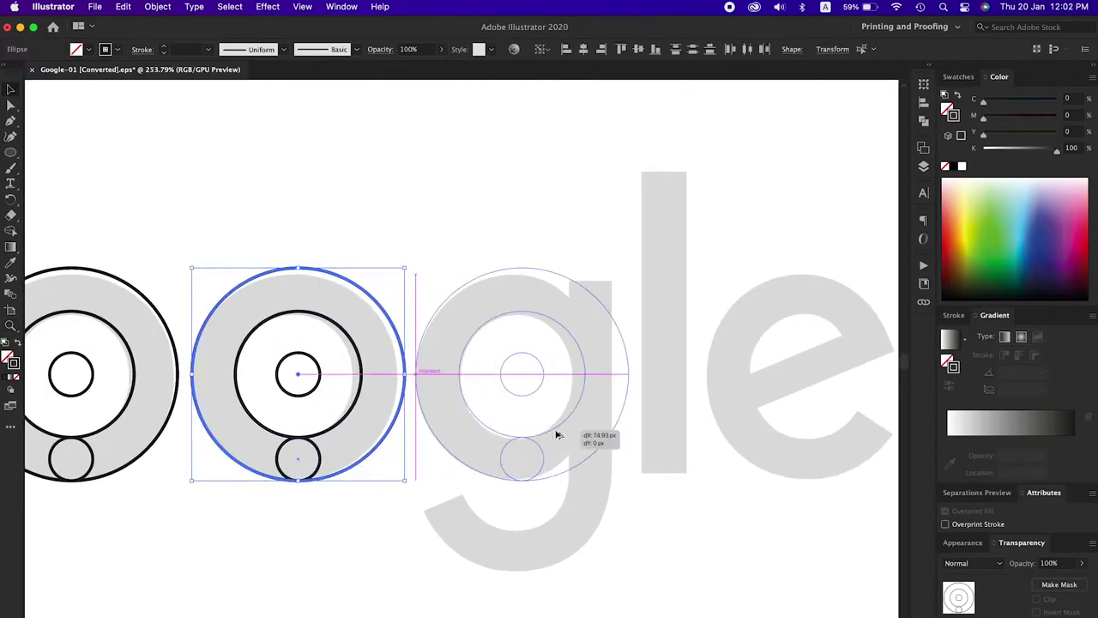
scroll(559, 436, "right", 2)
left_click(620, 373)
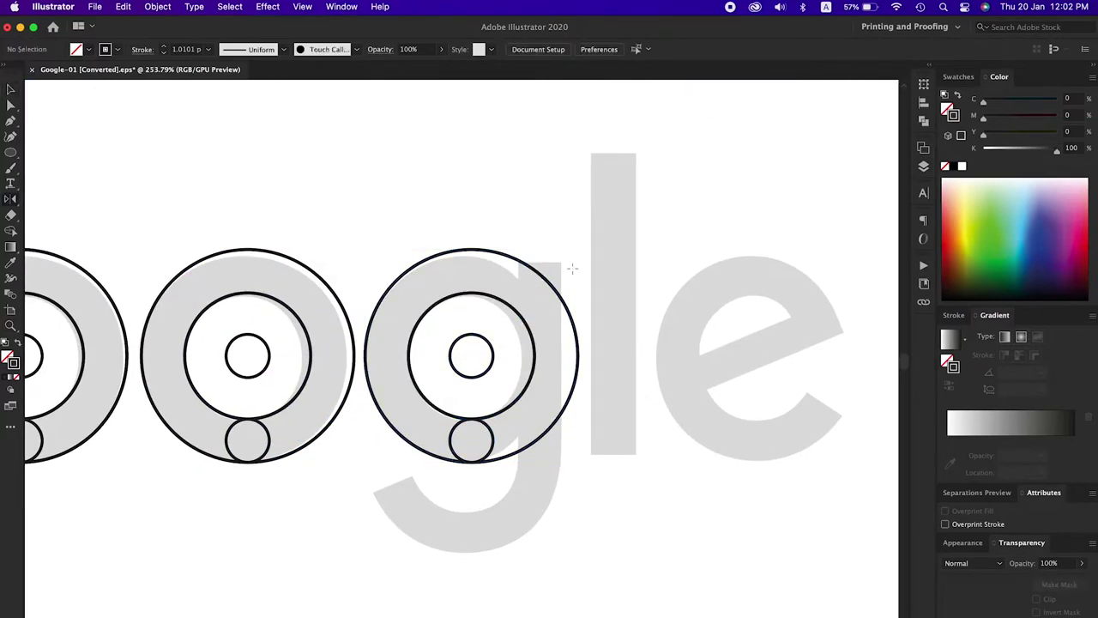
Step: Draw a guide rectangle along the g's stem and copy it onto the l
left_click(542, 485, "shift")
left_click(579, 483, "shift")
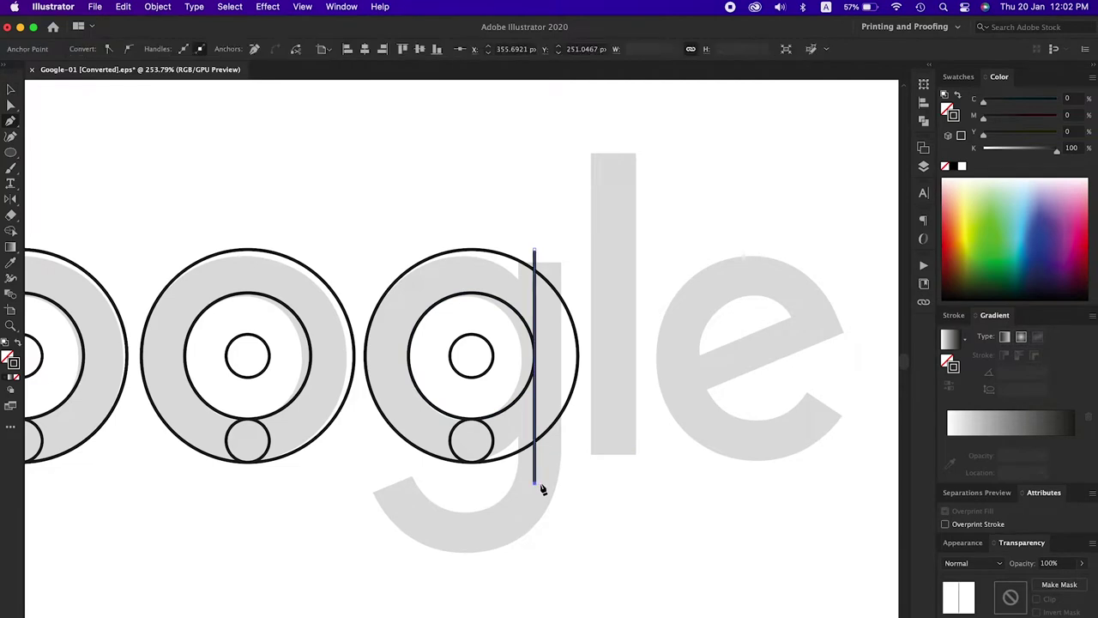
left_click_drag(578, 483, 636, 483)
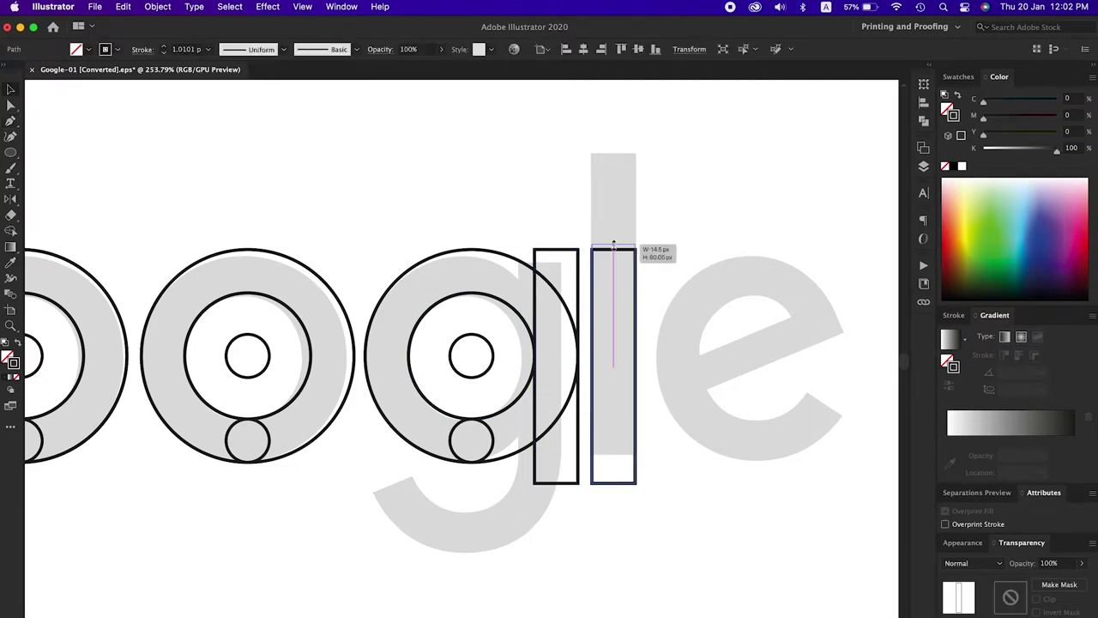
scroll(616, 464, "right", 3)
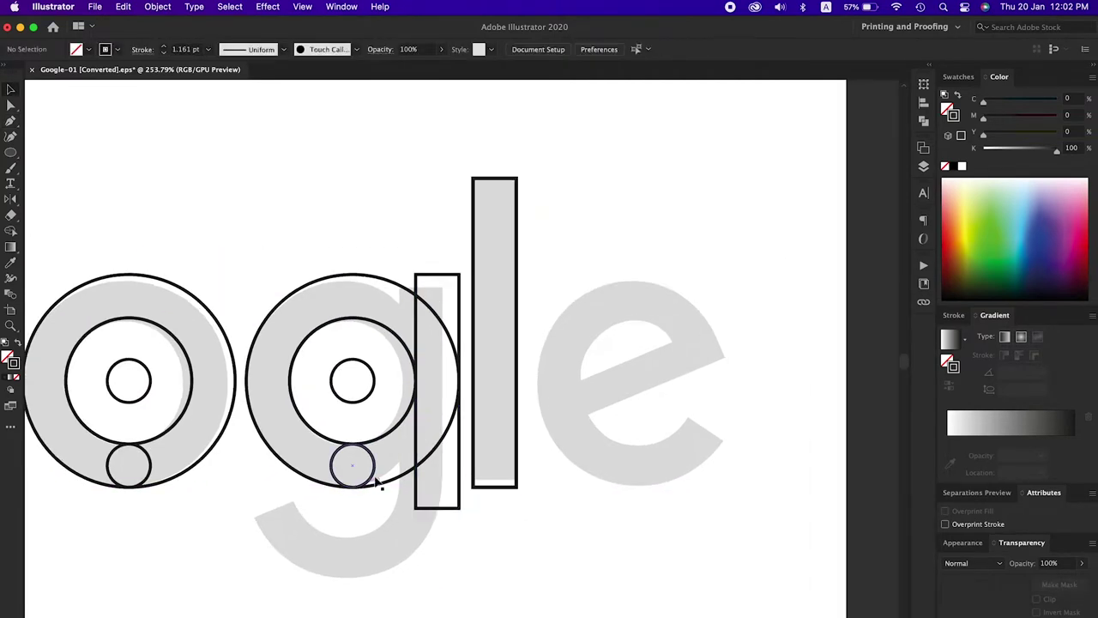
Step: Copy an o circle set onto the e and fit a small circle inside its inner ring
left_click_drag(400, 466, 684, 478)
scroll(596, 461, "right", 3)
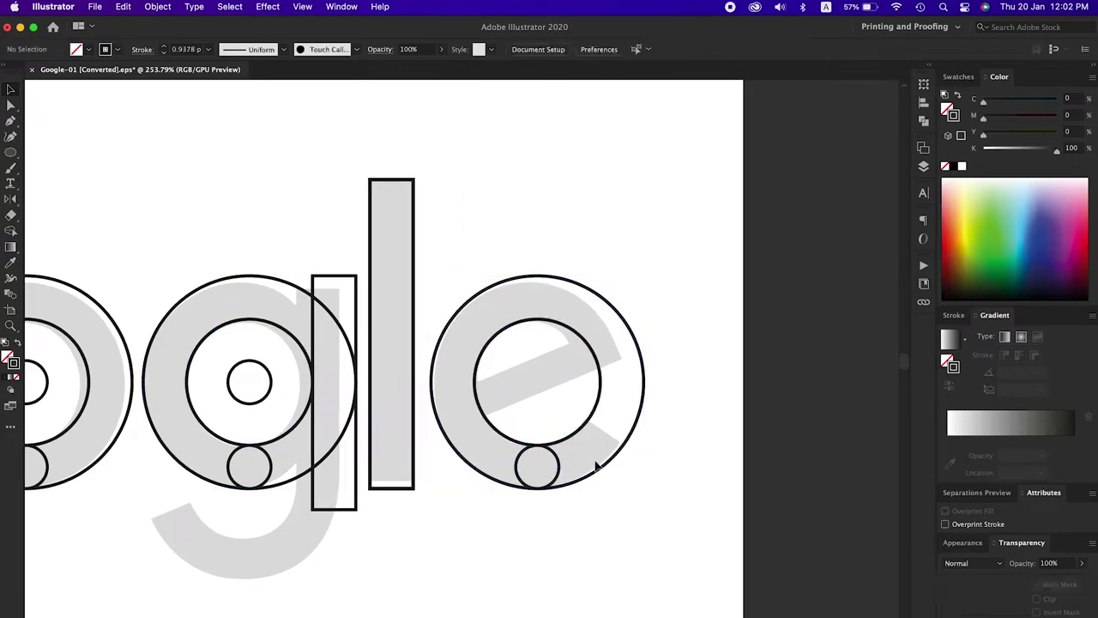
left_click(255, 409)
left_click_drag(255, 410, 569, 409)
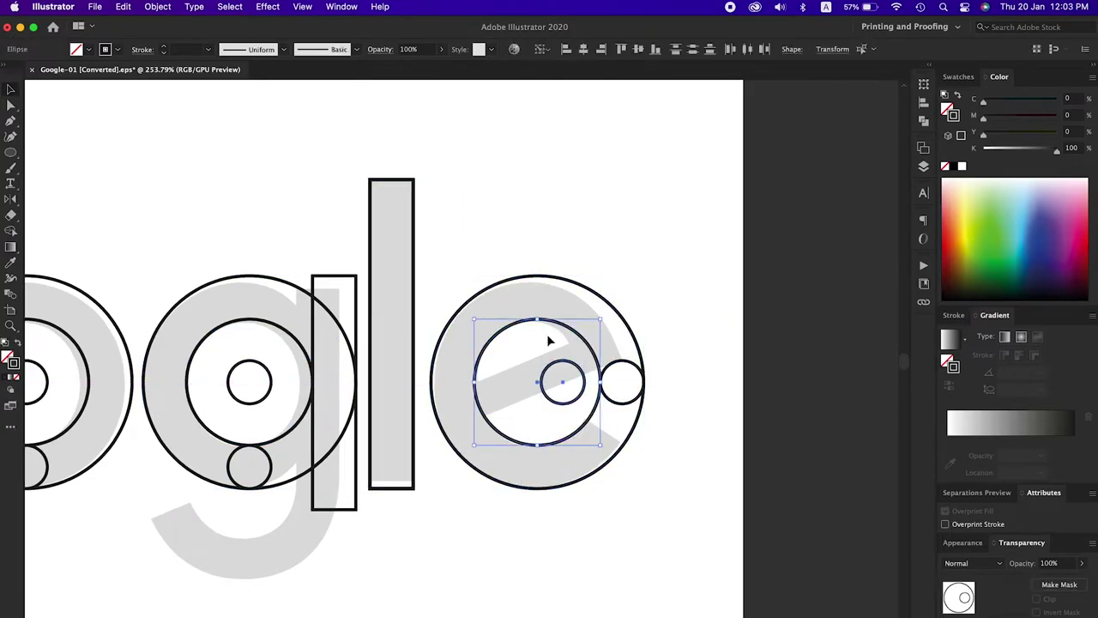
left_click(612, 446)
scroll(596, 460, "down", 2)
scroll(718, 484, "left", 3)
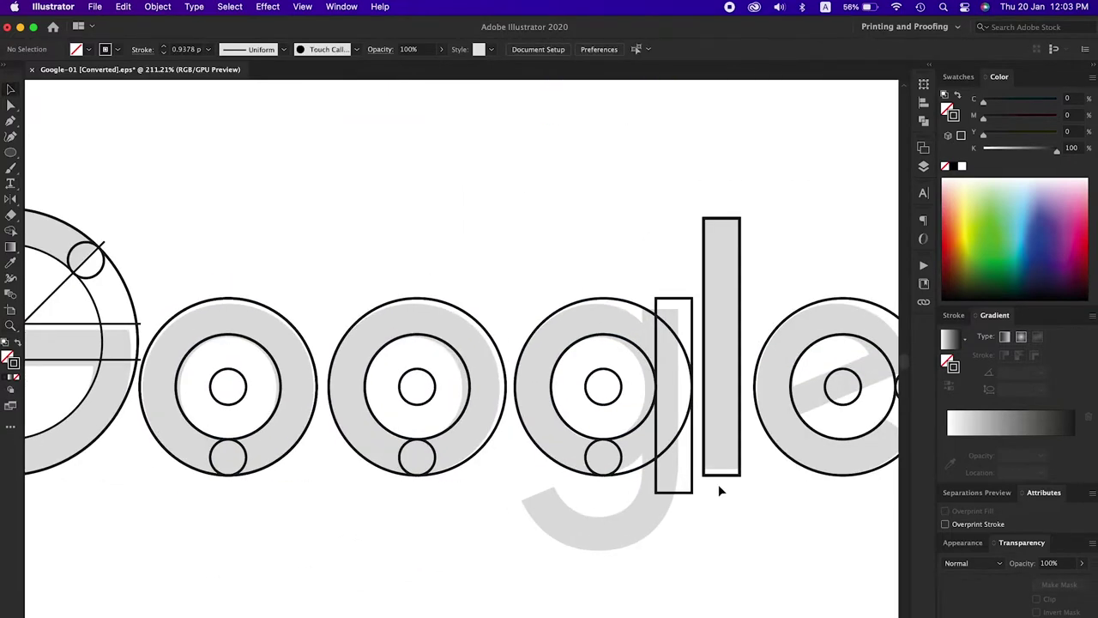
Step: Copy the g's circles down to its tail, delete the two lower circles, and extend the stem rectangle
left_click_drag(646, 466, 650, 531)
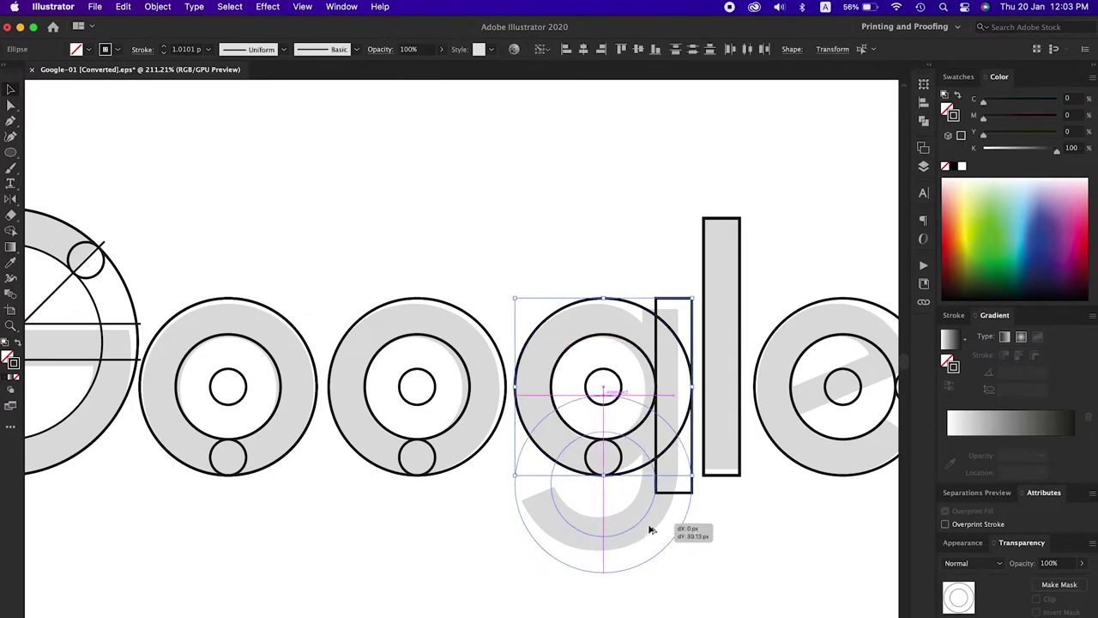
left_click_drag(649, 534, 650, 565)
scroll(650, 565, "up", 4)
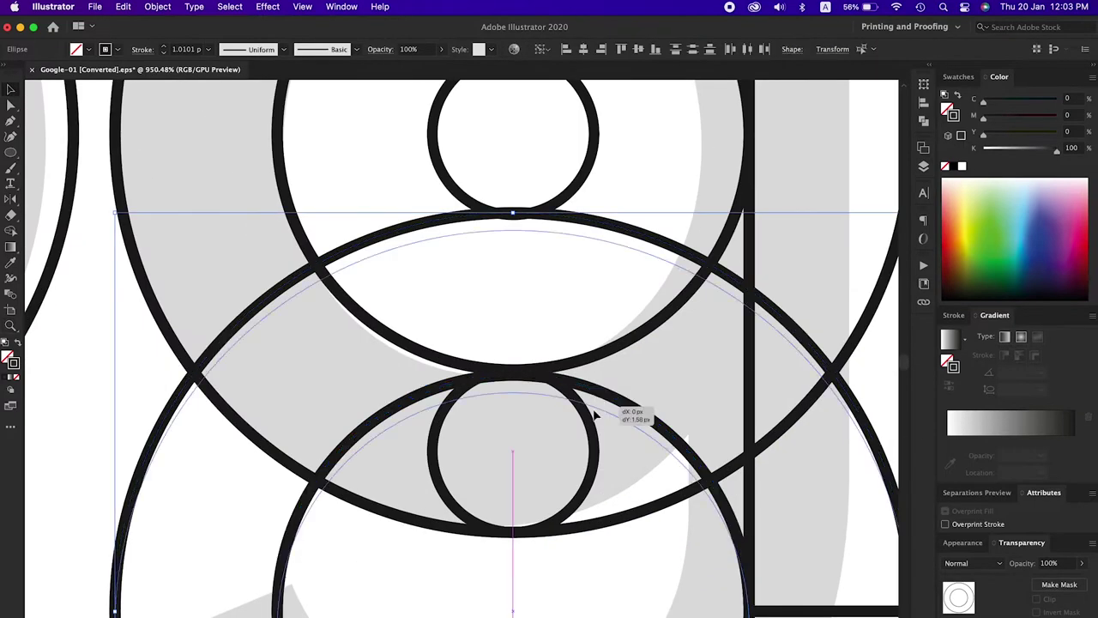
scroll(622, 481, "down", 2)
scroll(549, 419, "down", 2)
scroll(540, 393, "down", 1)
scroll(540, 392, "down", 1)
left_click(604, 528, "shift")
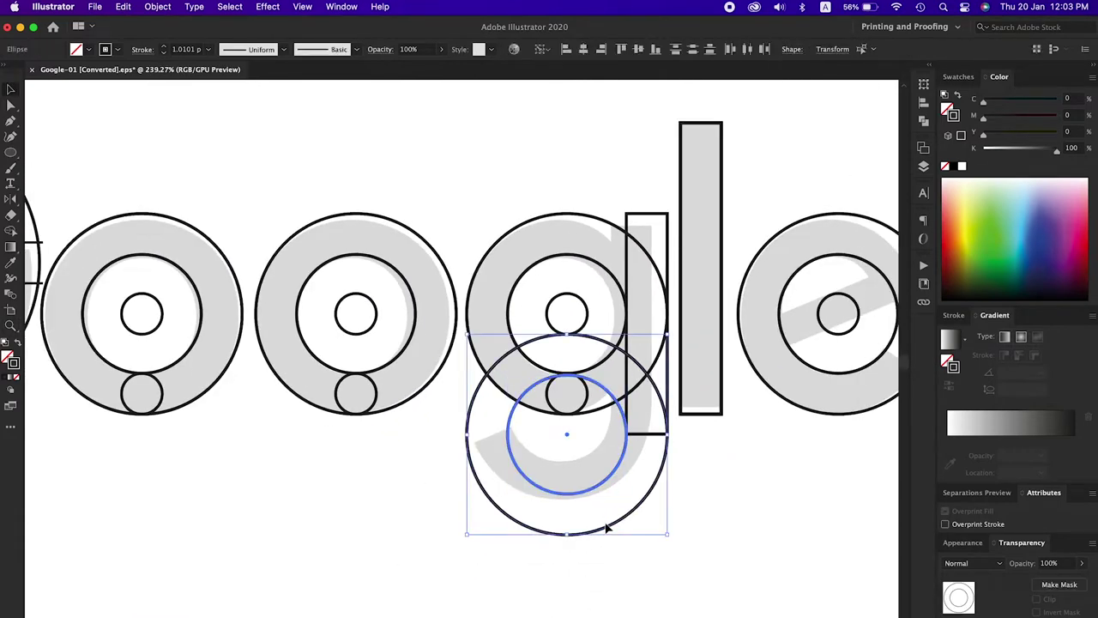
key("Delete")
left_click_drag(657, 502, 657, 502)
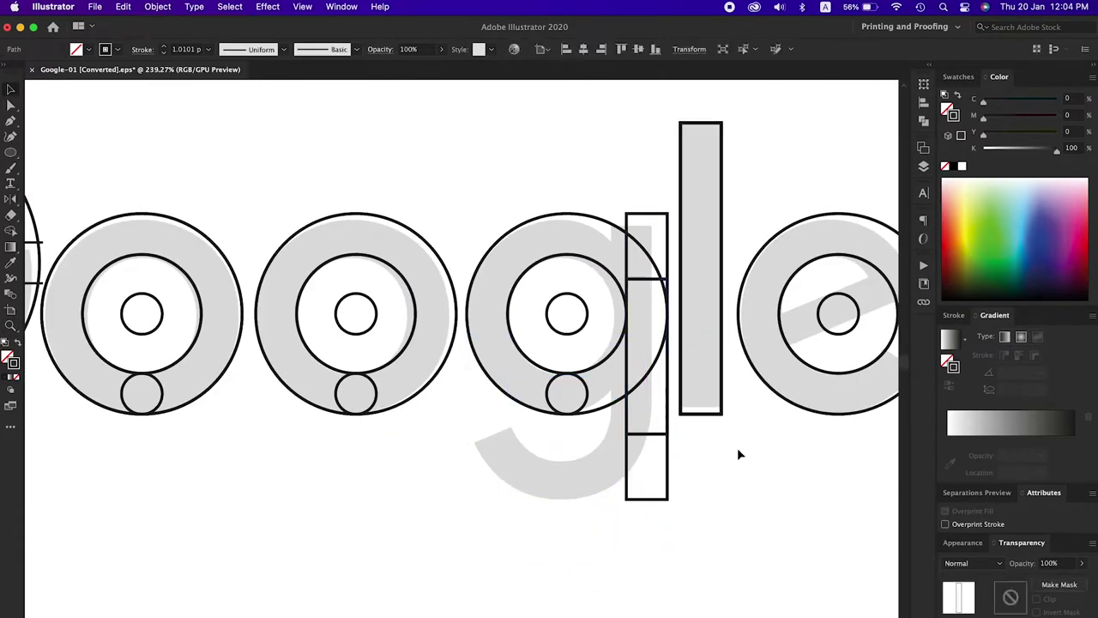
Step: Stack small circle copies down the l's bar, repeating the copy with Cmd+D
scroll(729, 429, "up", 1)
left_click_drag(714, 339, 733, 357)
key("super+equal")
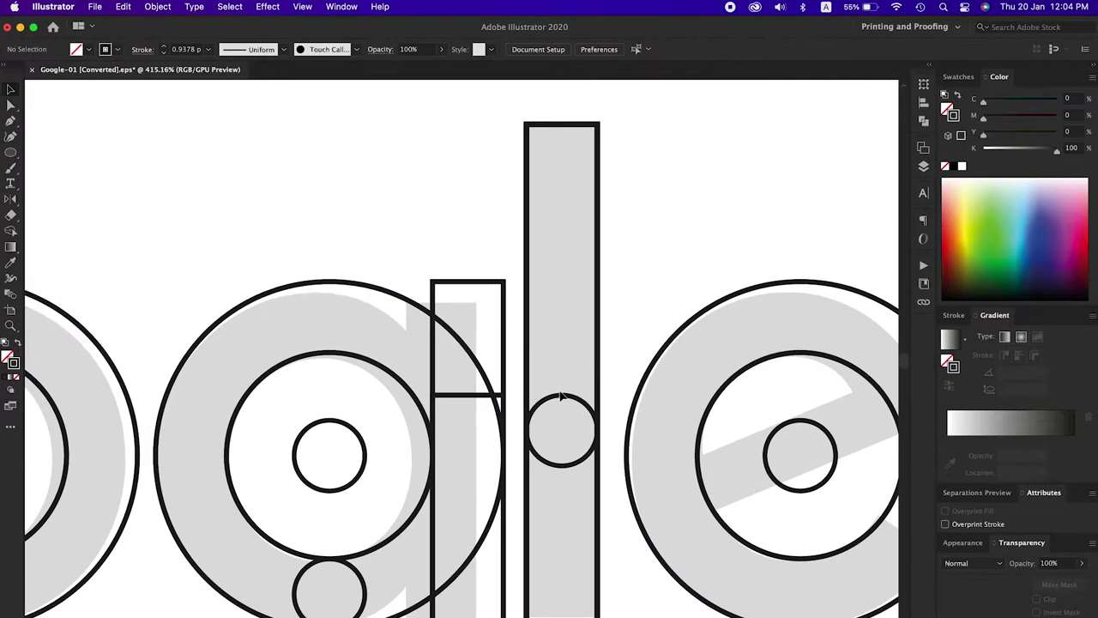
left_click(584, 292)
left_click_drag(589, 156, 589, 156)
key("super+minus")
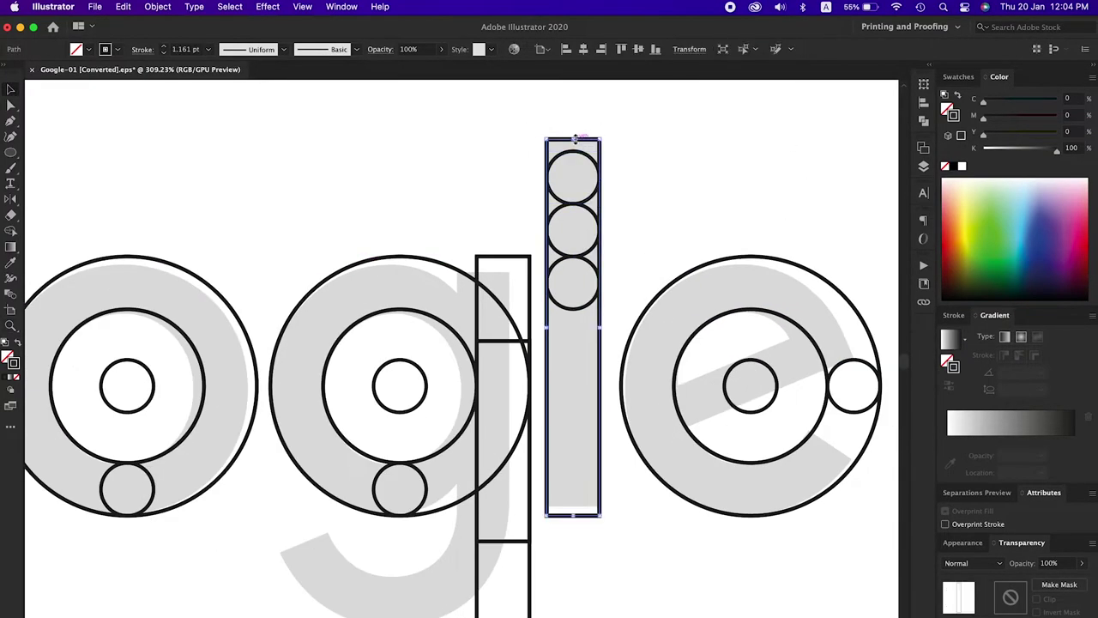
left_click_drag(577, 367, 576, 367)
scroll(576, 366, "up", 5)
left_click_drag(627, 206, 623, 386)
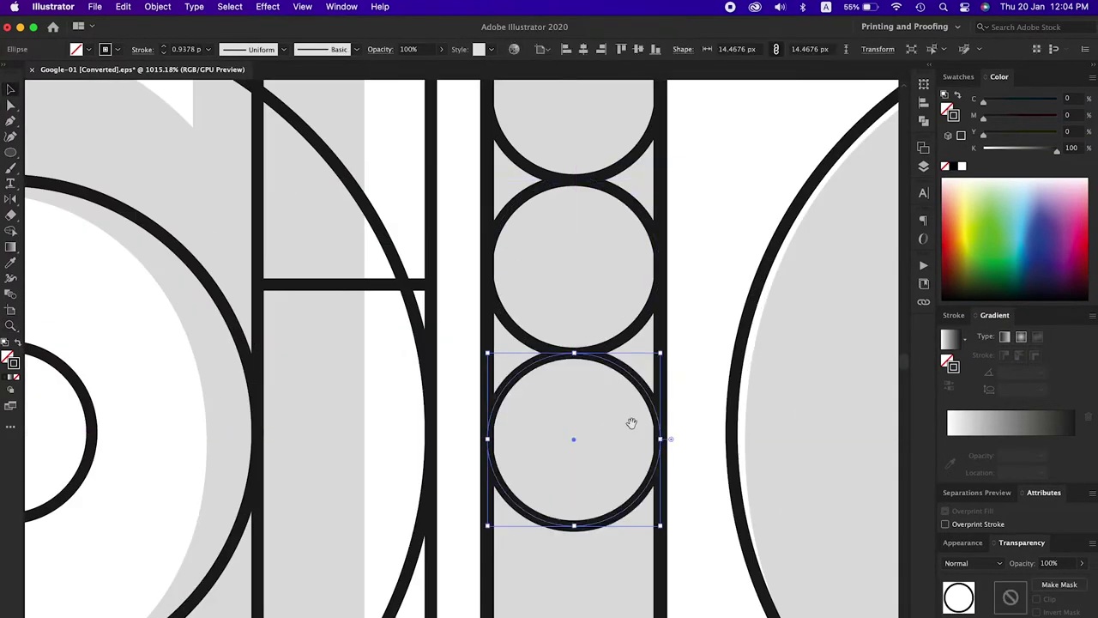
key("super+z")
left_click_drag(668, 249, 667, 335)
left_click_drag(666, 386, 666, 387)
key("super+minus")
left_click_drag(606, 302, 611, 451)
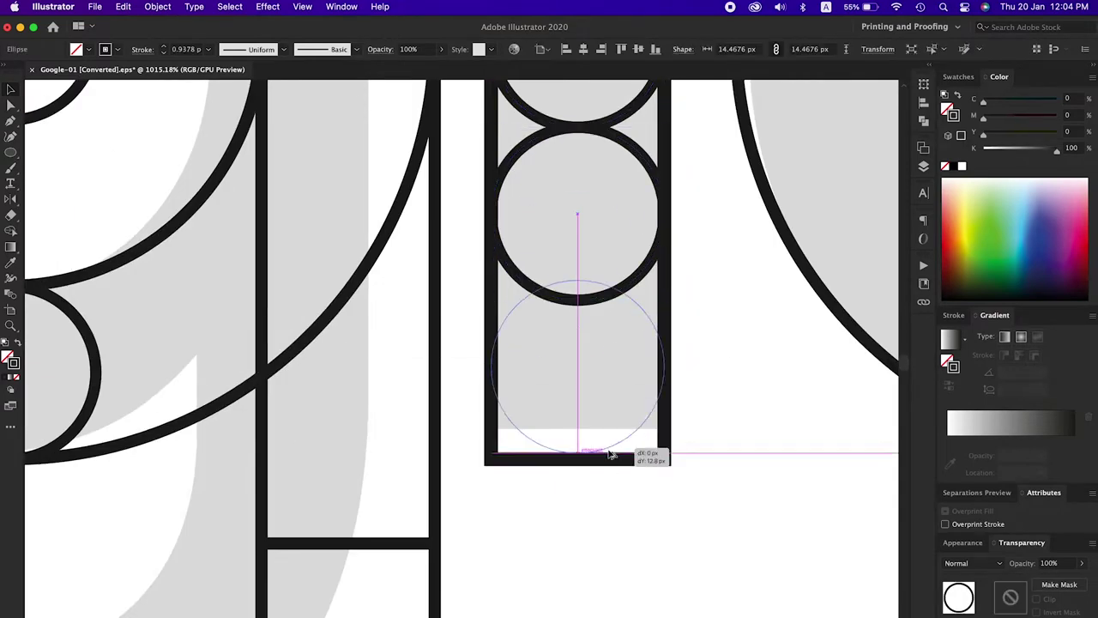
key("super+d")
key("super+d")
key("super+d")
key("super+minus")
key("super+equal")
key("super+minus")
Step: Place a circle at the bottom of the g's stem
left_click(527, 497)
left_click(650, 550)
scroll(651, 550, "up", 3)
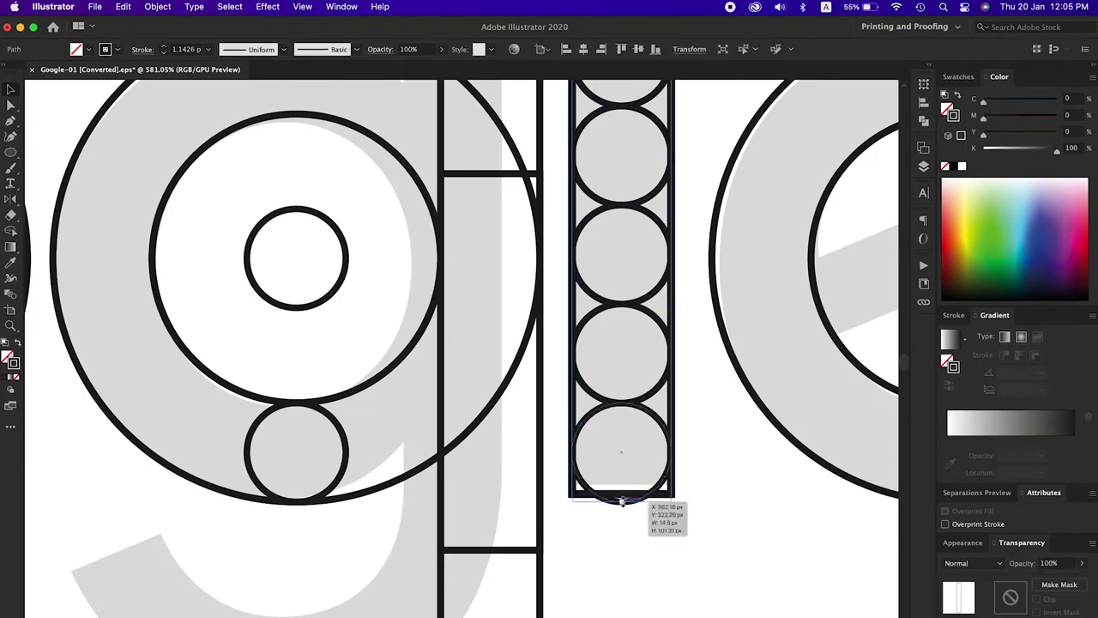
left_click(412, 479)
key("shift+super+a")
scroll(682, 498, "down", 3)
scroll(498, 563, "down", 3)
scroll(447, 518, "down", 1)
scroll(687, 519, "down", 2)
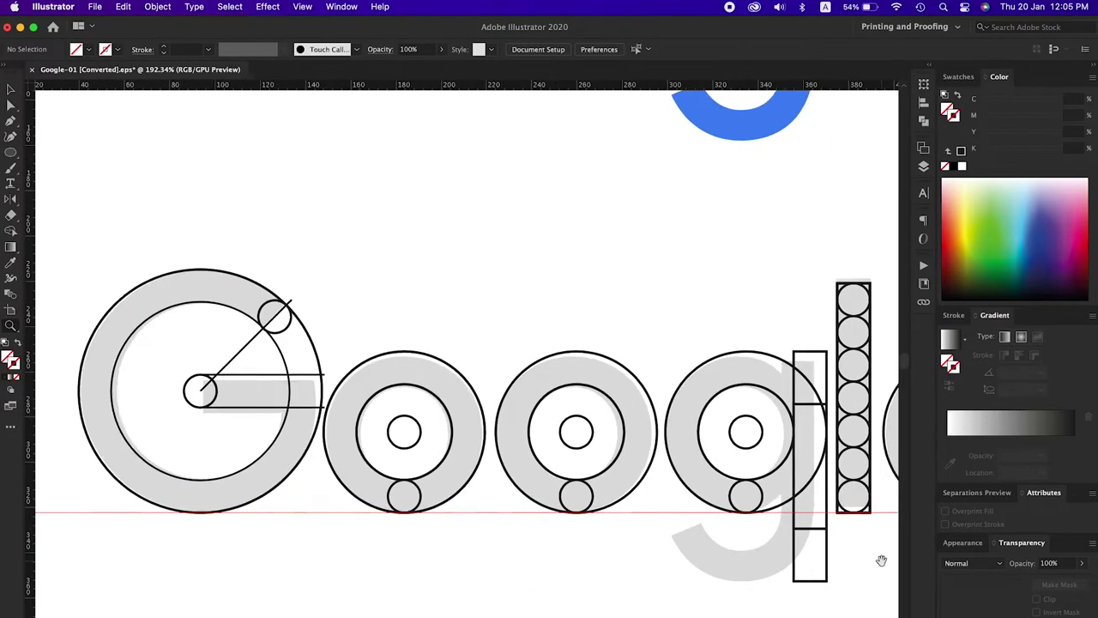
scroll(725, 519, "up", 3)
left_click(612, 294)
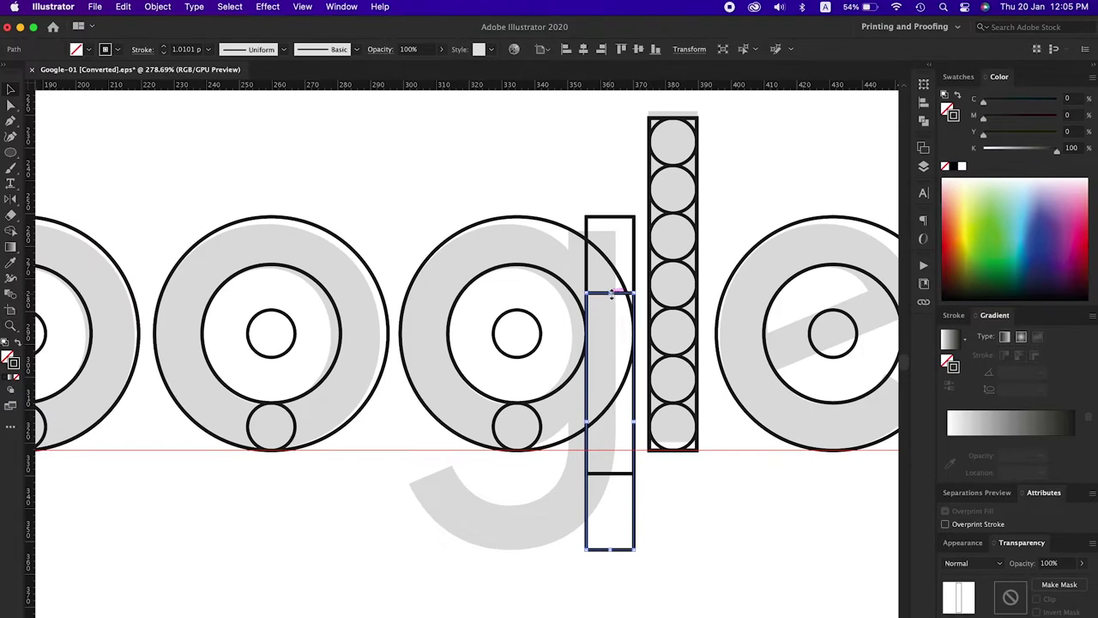
left_click_drag(628, 416, 627, 414)
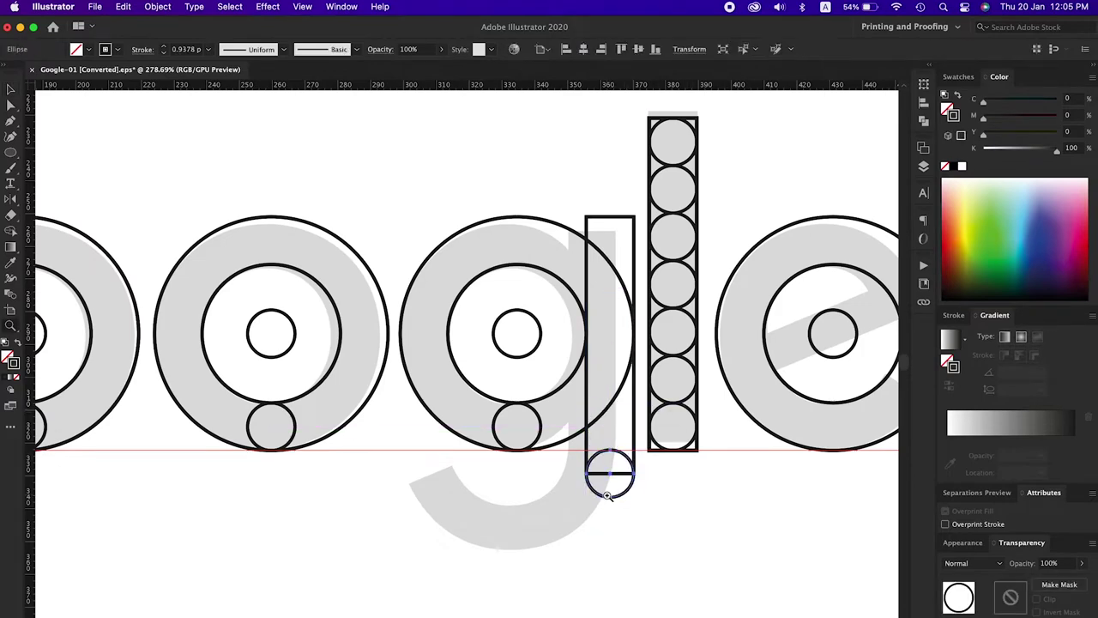
key("shift+super+a")
scroll(607, 495, "up", 3)
scroll(639, 350, "down", 1)
Step: Arrange circles into an L-shaped row forming the g's tail, capped by a rounded stem end
left_click_drag(640, 427, 652, 445)
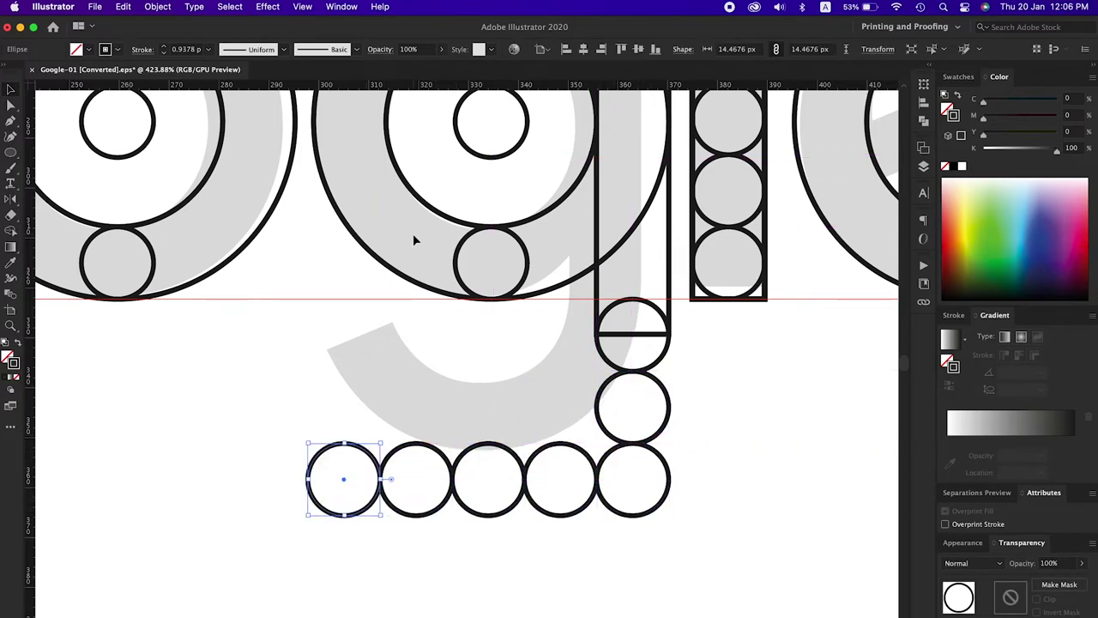
left_click_drag(367, 384, 374, 381)
left_click(351, 515)
key("Delete")
left_click(400, 514)
key("Delete")
left_click_drag(361, 524, 361, 531)
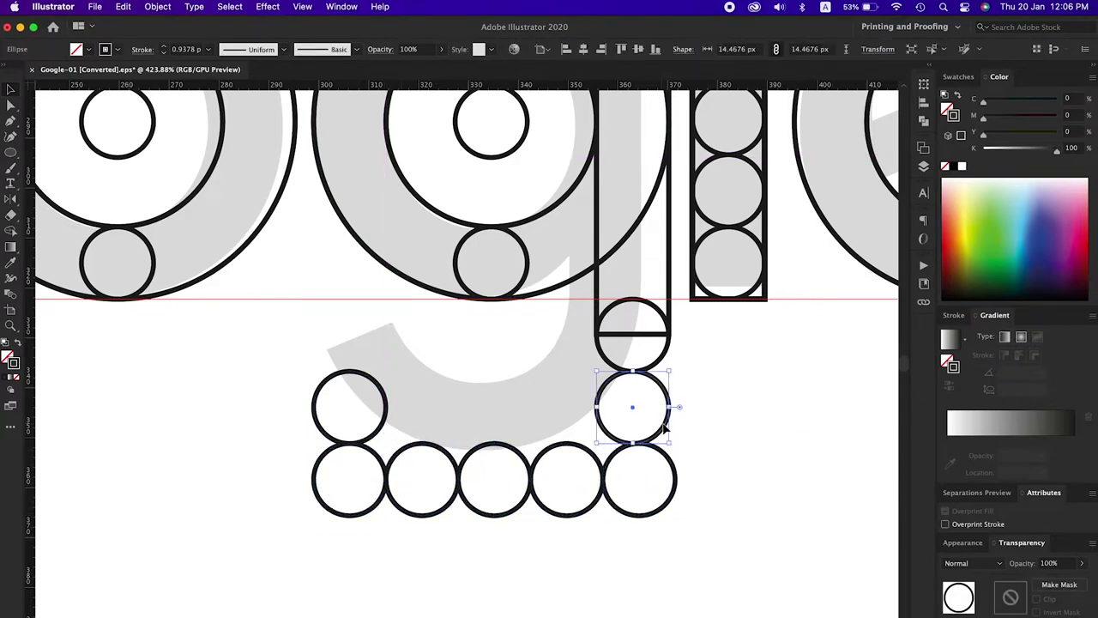
left_click_drag(665, 426, 671, 426)
left_click_drag(664, 313, 663, 305)
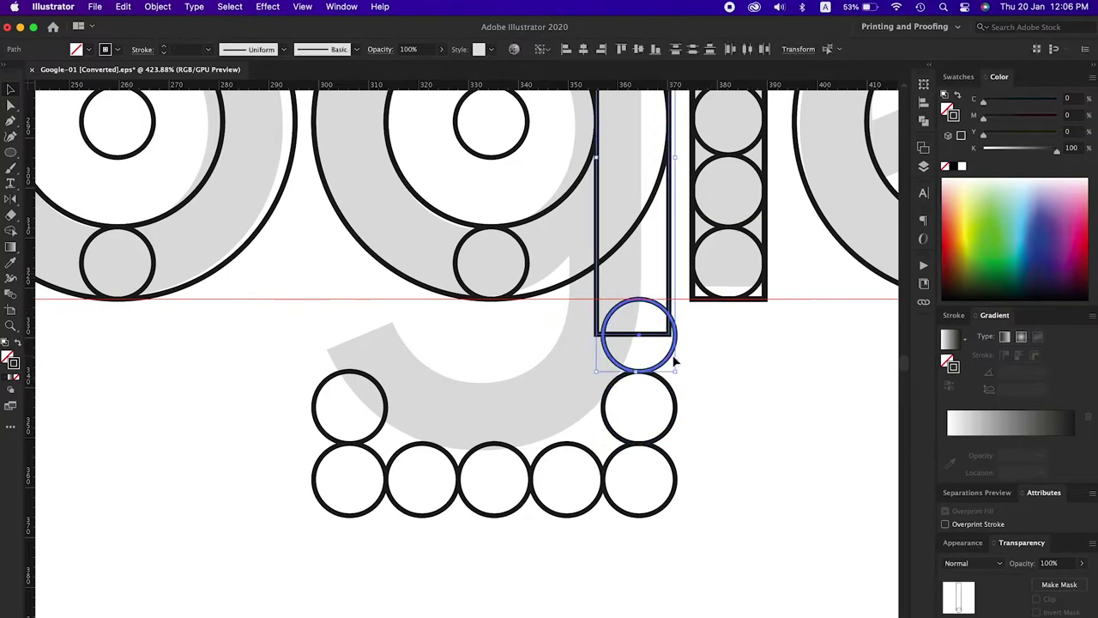
left_click(753, 377)
Step: Copy the stem rectangle around the bottom row and resize the bars to box the tail circles
scroll(752, 378, "down", 2)
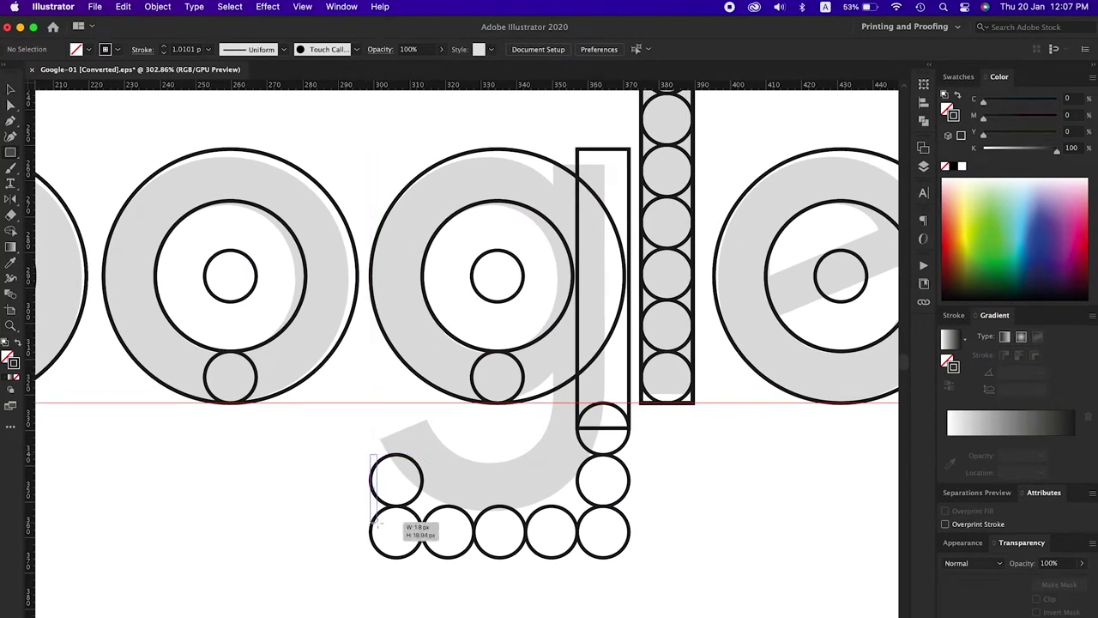
left_click_drag(558, 377, 506, 566)
mouse_move(246, 527)
left_mouse_down()
mouse_move(311, 503)
mouse_move(363, 583)
left_mouse_up()
left_click(569, 49)
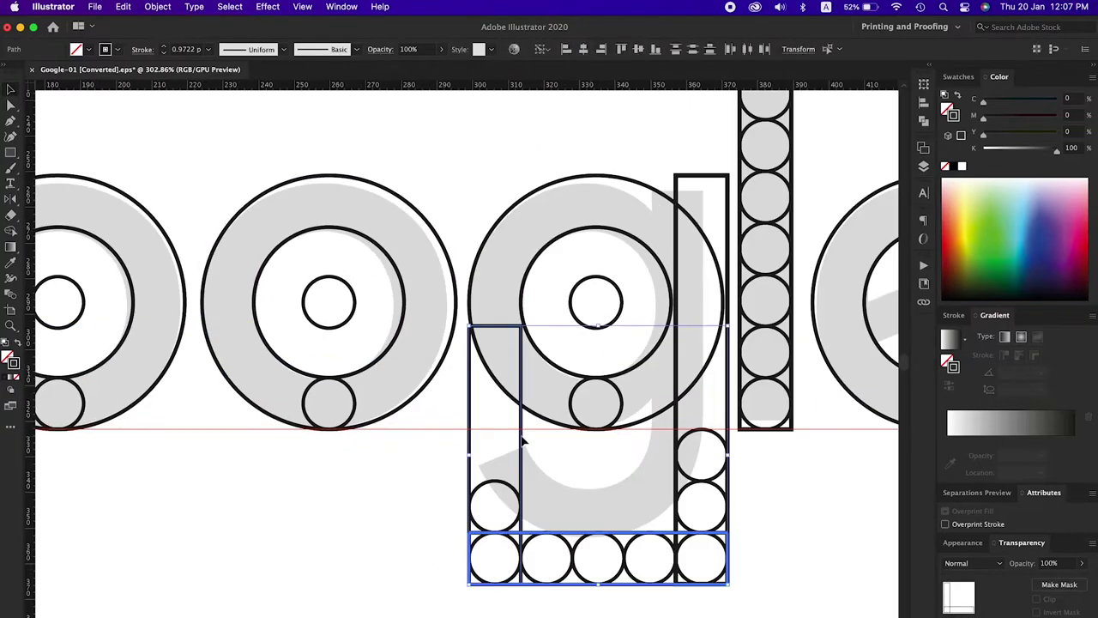
left_click(498, 326)
left_click_drag(495, 247, 495, 481)
scroll(495, 521, "down", 5)
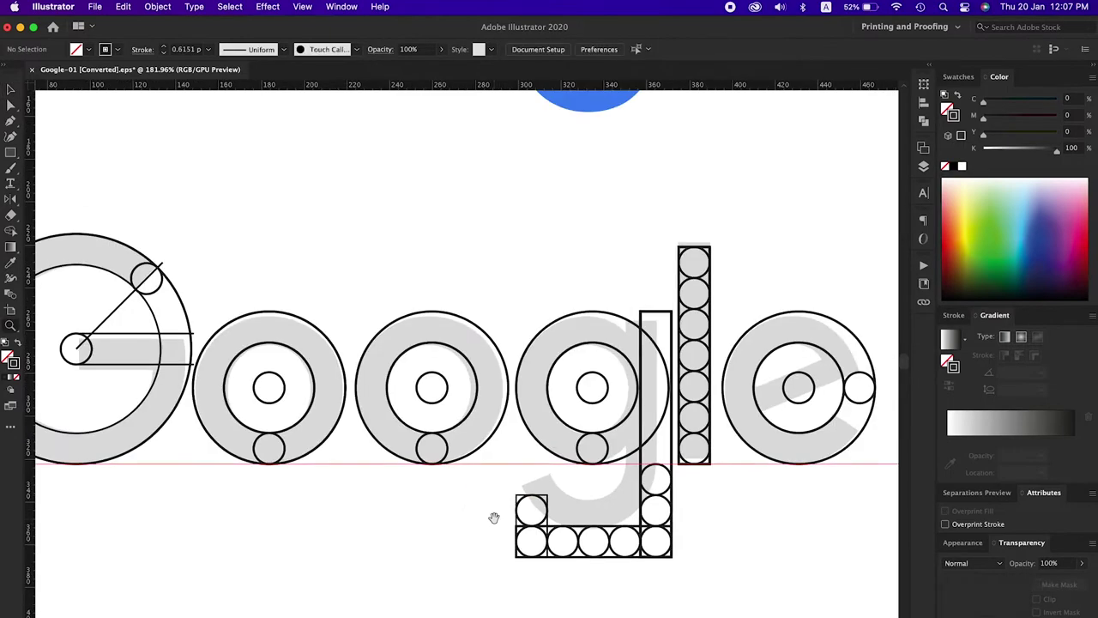
scroll(515, 515, "up", 3)
scroll(450, 511, "down", 2)
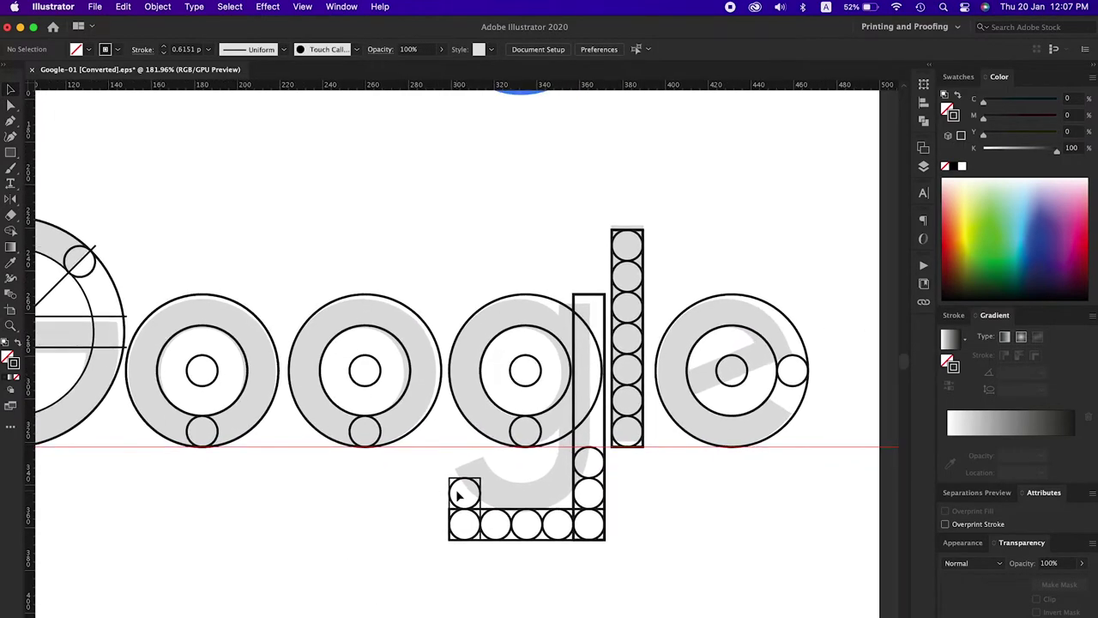
scroll(363, 312, "down", 3)
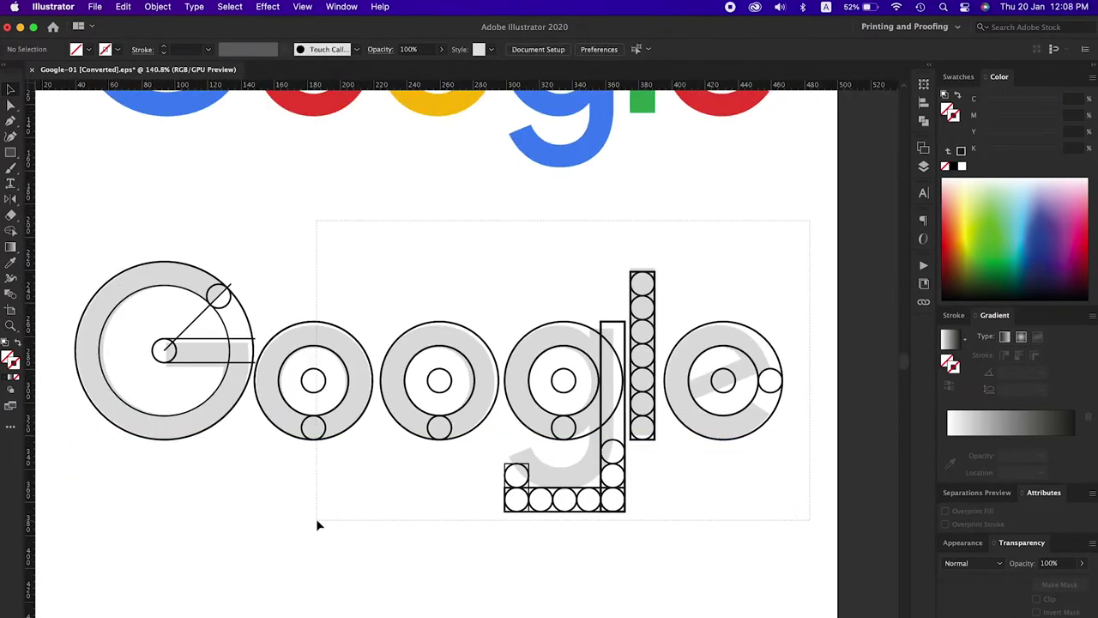
scroll(257, 238, "up", 4)
Step: Position the small circle against the end of the G's crossbar
mouse_move(344, 403)
left_mouse_down()
mouse_move(360, 338)
mouse_move(351, 329)
left_mouse_up()
scroll(275, 313, "up", 5)
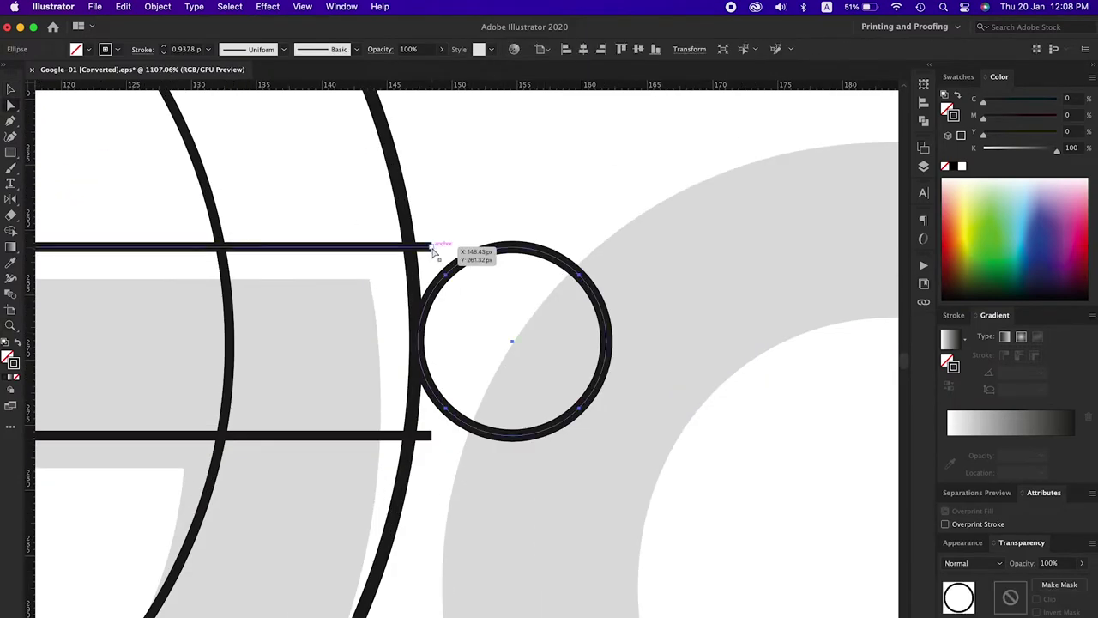
key("a")
left_click_drag(485, 432, 480, 429)
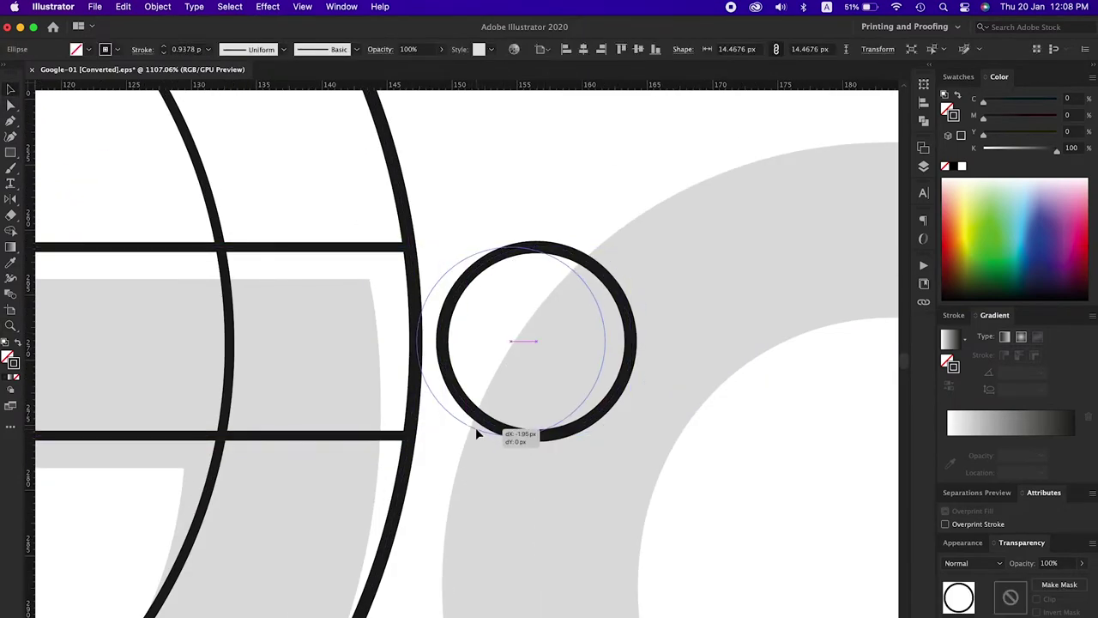
left_click(392, 156)
left_click(502, 246)
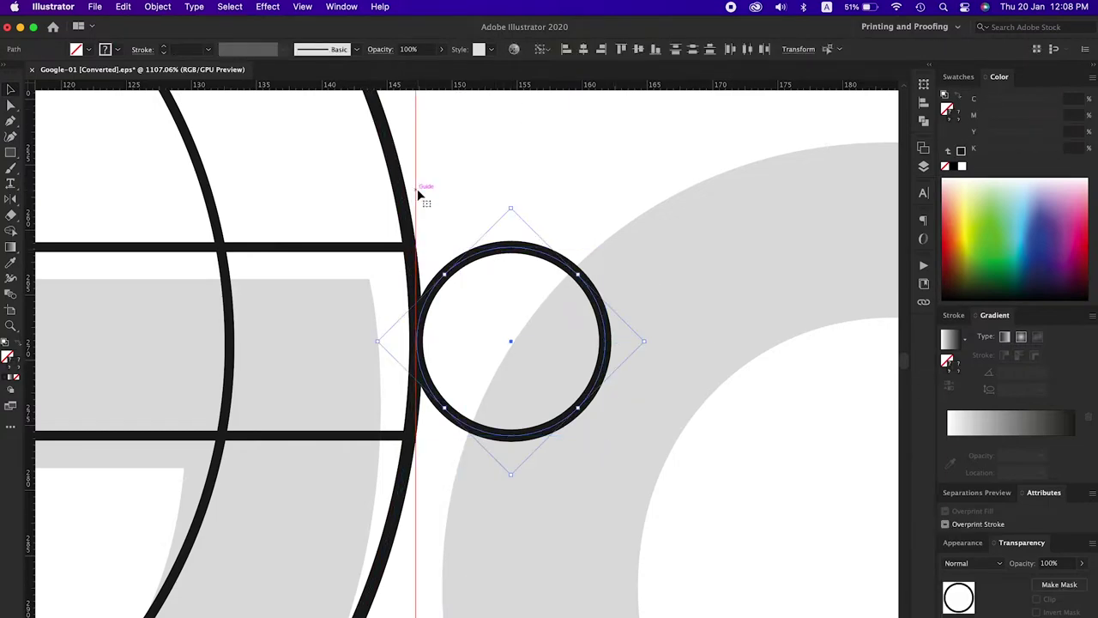
left_click(551, 172)
Step: Divide the small circle with a vertical line, then place and copy the half-circle beside the G
scroll(498, 299, "down", 5)
key("p")
left_click(498, 296)
left_click(498, 470)
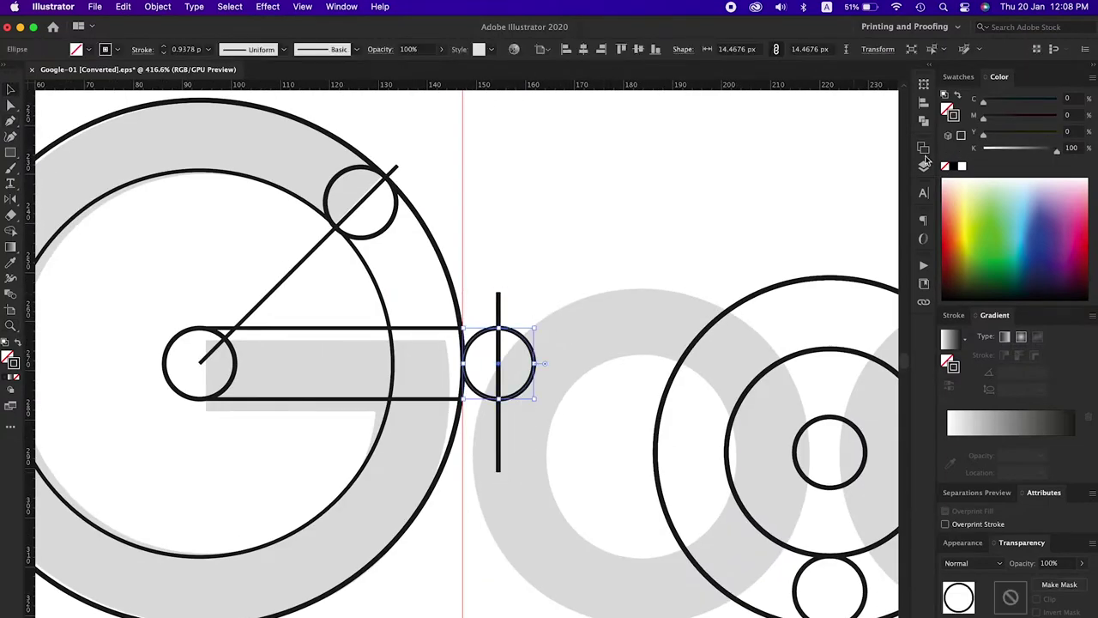
key("v")
left_click(924, 120)
left_click(757, 142)
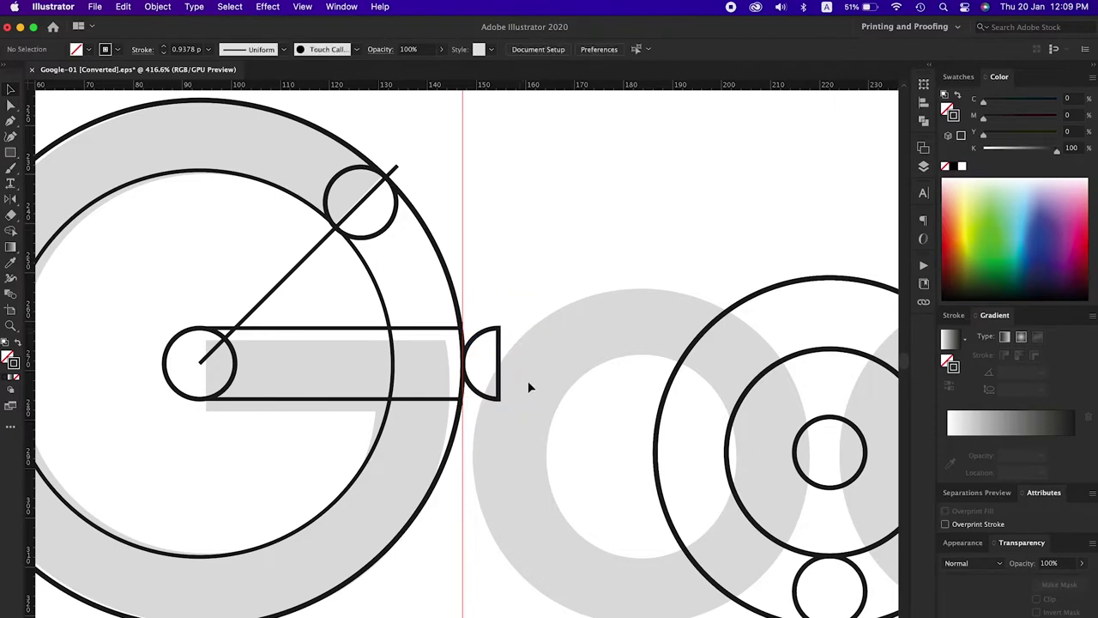
scroll(528, 381, "down", 2)
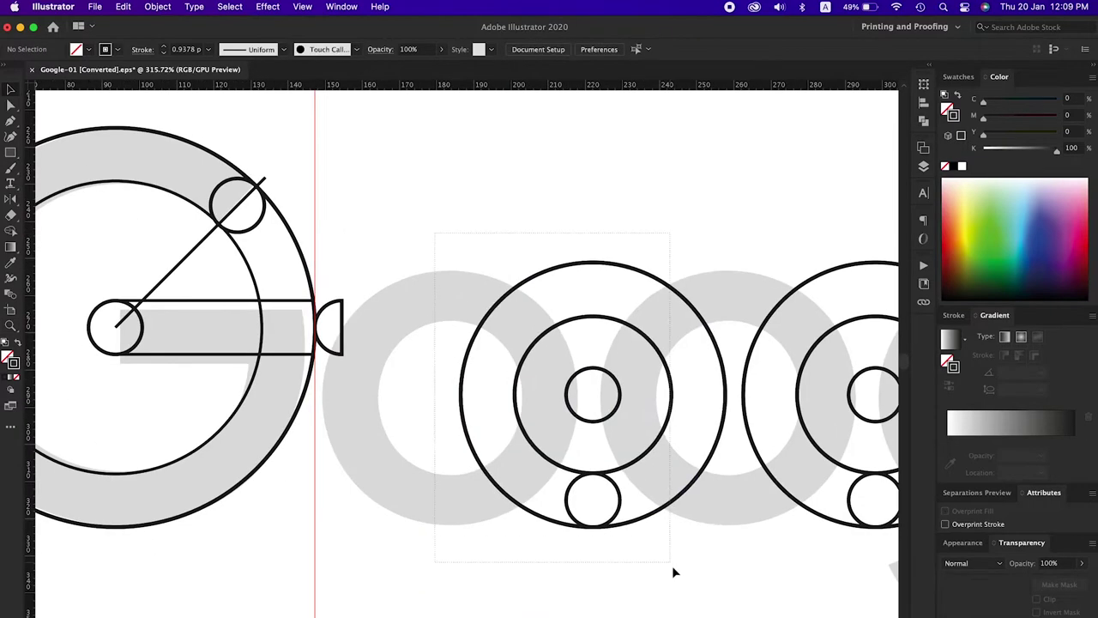
left_click_drag(648, 519, 531, 518)
scroll(165, 362, "right", 5)
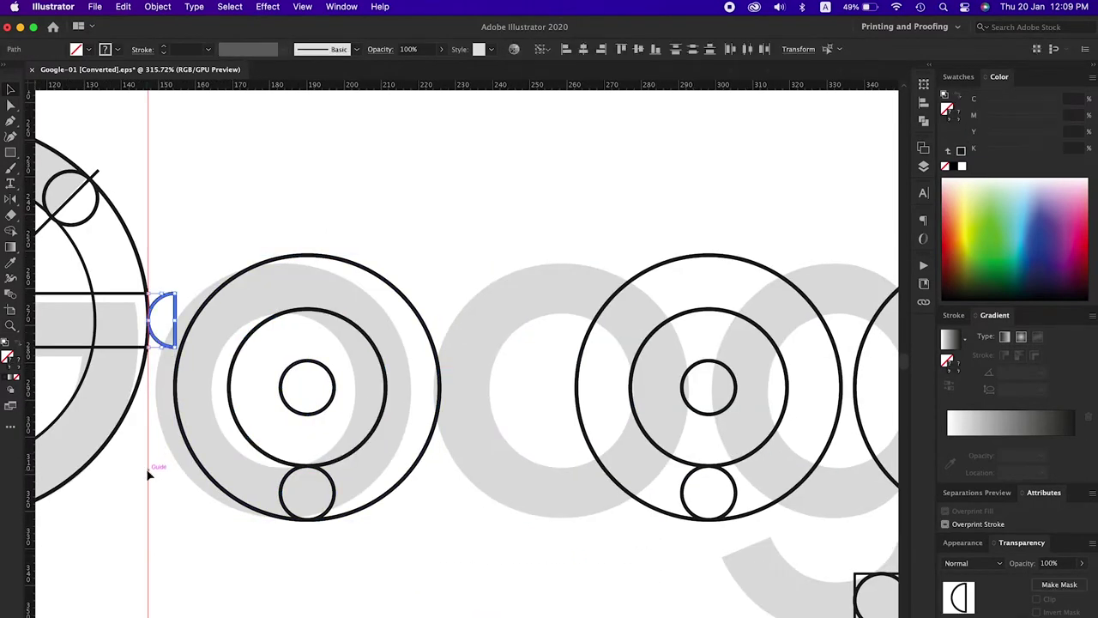
left_click_drag(440, 488, 440, 487)
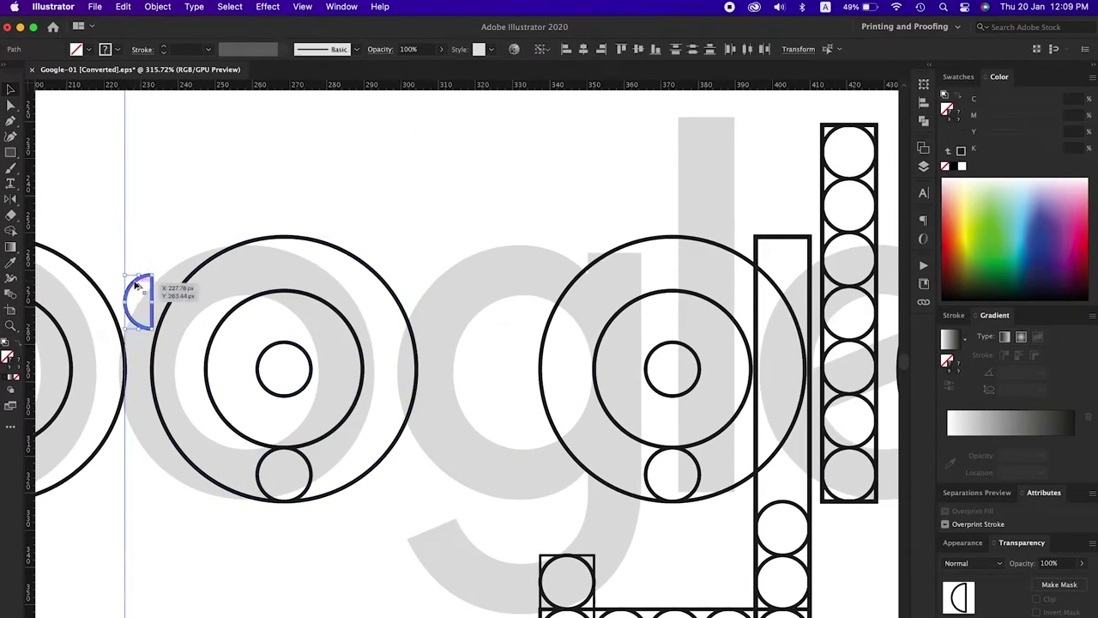
Step: Copy a half-circle beside the l and move the l's circle column next to the g
scroll(482, 367, "down", 2)
left_click(664, 522)
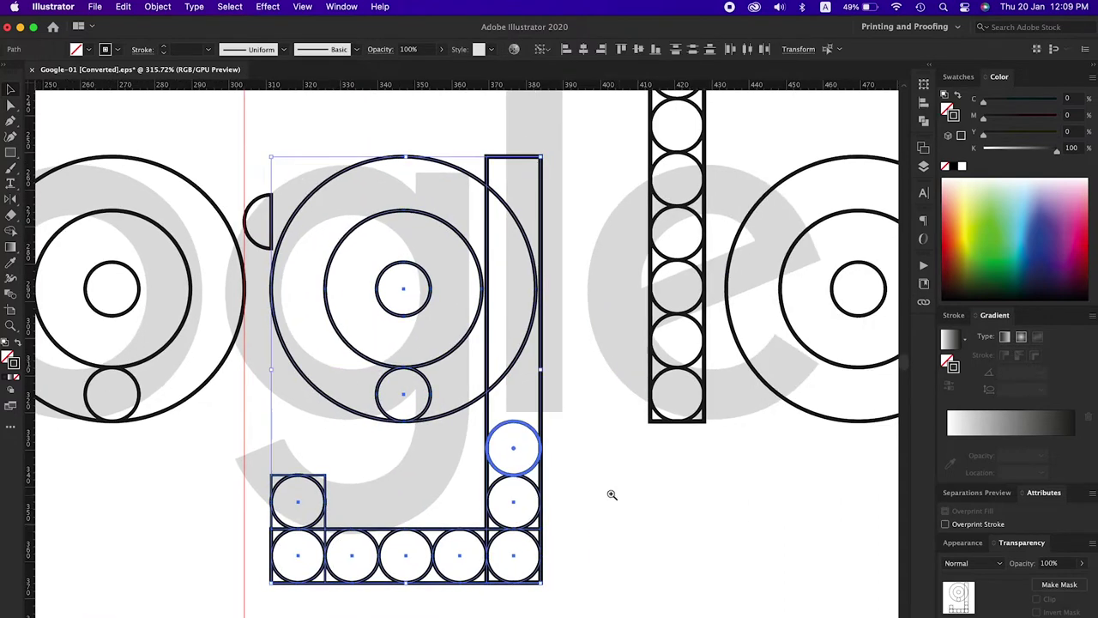
left_click(254, 283)
left_click_drag(254, 284, 481, 296)
left_click_drag(590, 400, 527, 400)
Step: Move the e closer to the l and draw its crossbar between the guides
scroll(532, 400, "up", 2, "alt")
scroll(346, 439, "down", 2, "alt")
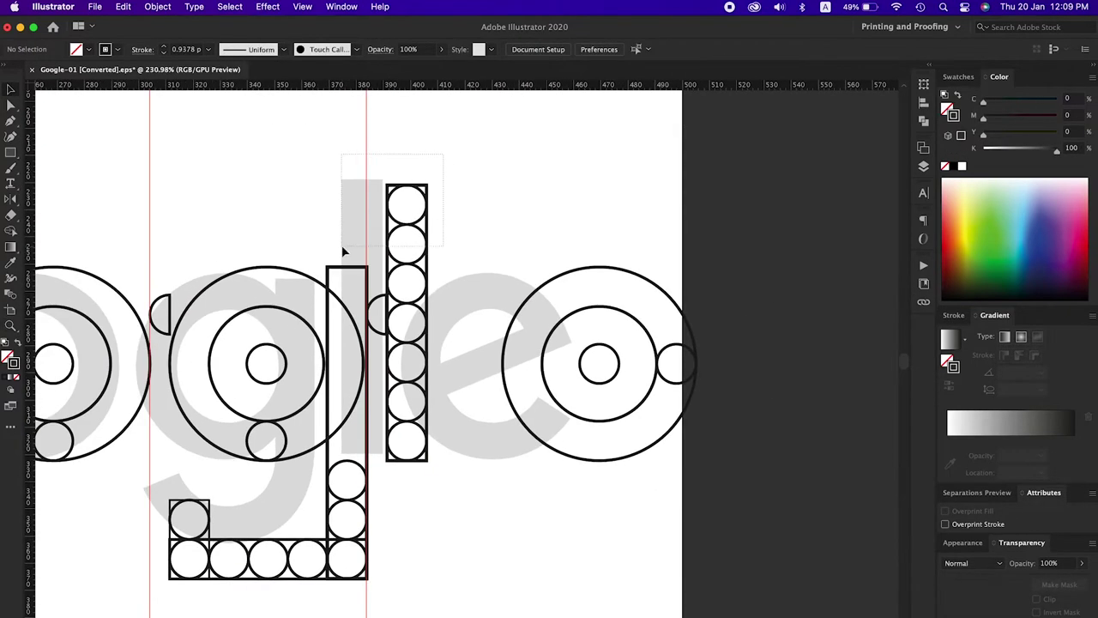
scroll(345, 245, "up", 1, "alt")
left_click(369, 296)
left_click_drag(611, 460, 556, 460)
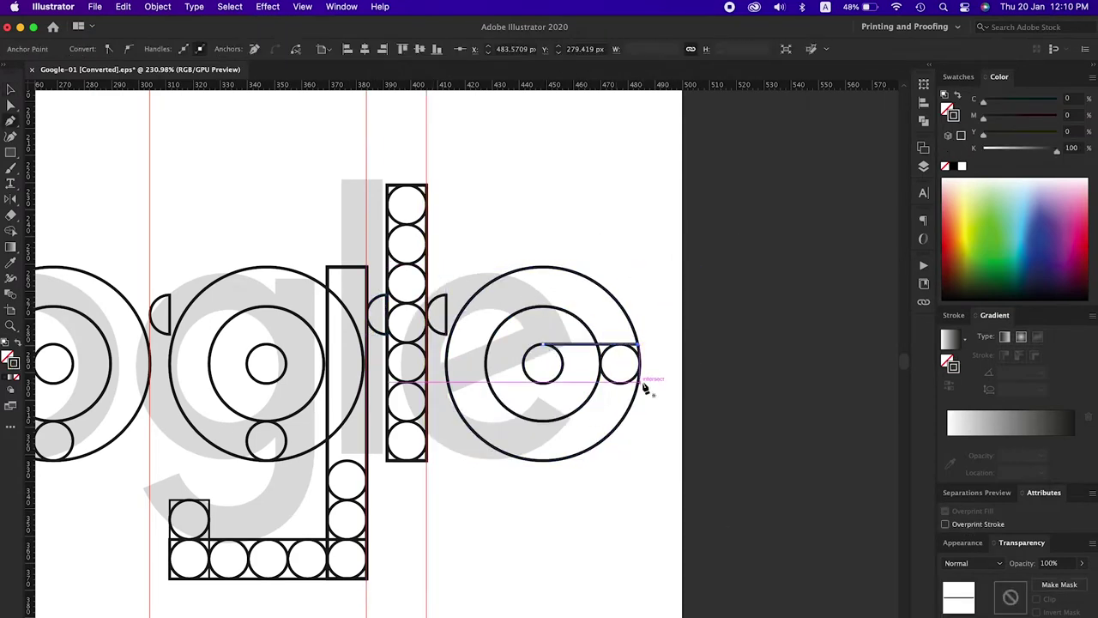
left_click_drag(640, 352, 632, 385)
scroll(776, 483, "down", 3, "alt")
scroll(776, 483, "down", 3, "alt")
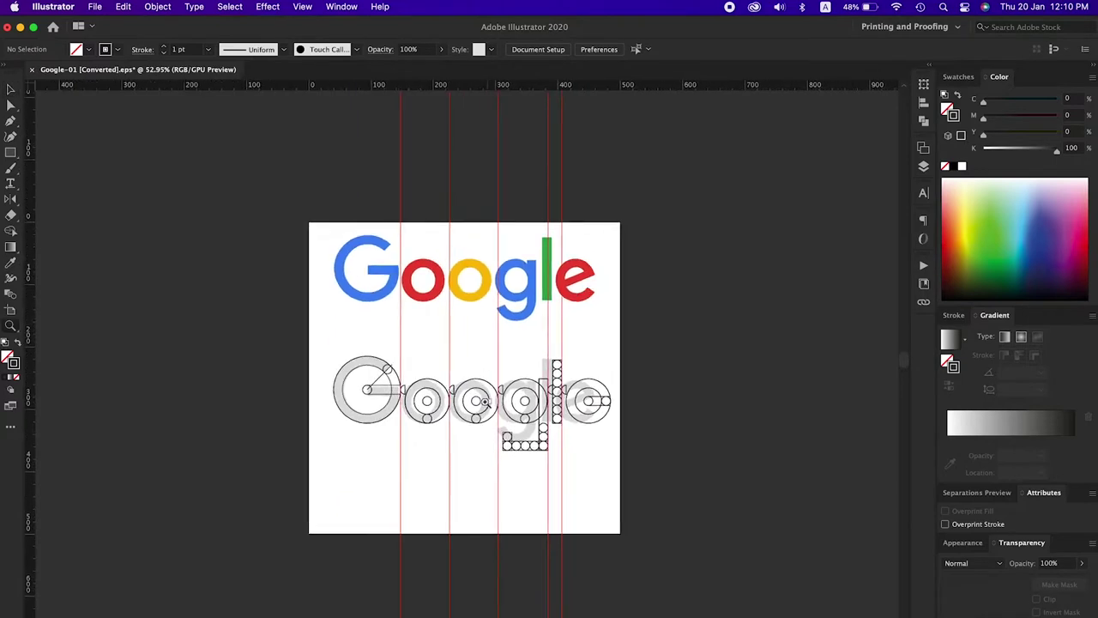
Step: Duplicate the artboard to the right and delete the copied colour logo
scroll(480, 339, "up", 1, "alt")
scroll(480, 338, "right", 3)
key("shift+o")
left_click_drag(243, 490, 607, 490)
left_click(665, 358)
key("Delete")
left_click_drag(782, 441, 559, 486)
left_click(559, 487)
Step: Move the l's circle column down onto the g
scroll(398, 486, "up", 4, "alt")
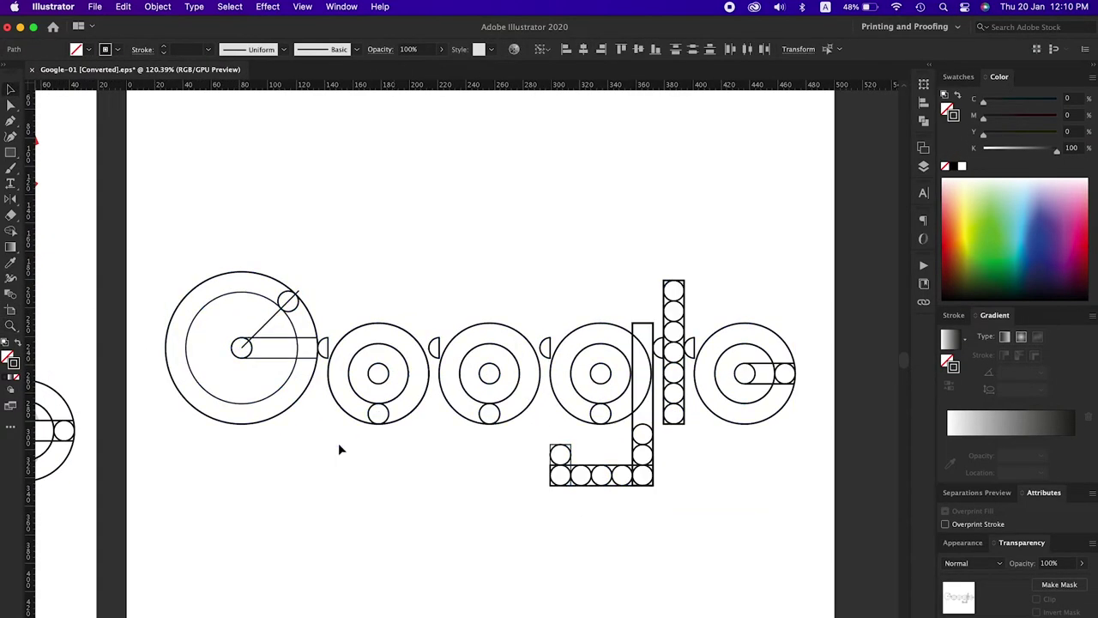
left_click_drag(679, 302, 653, 470)
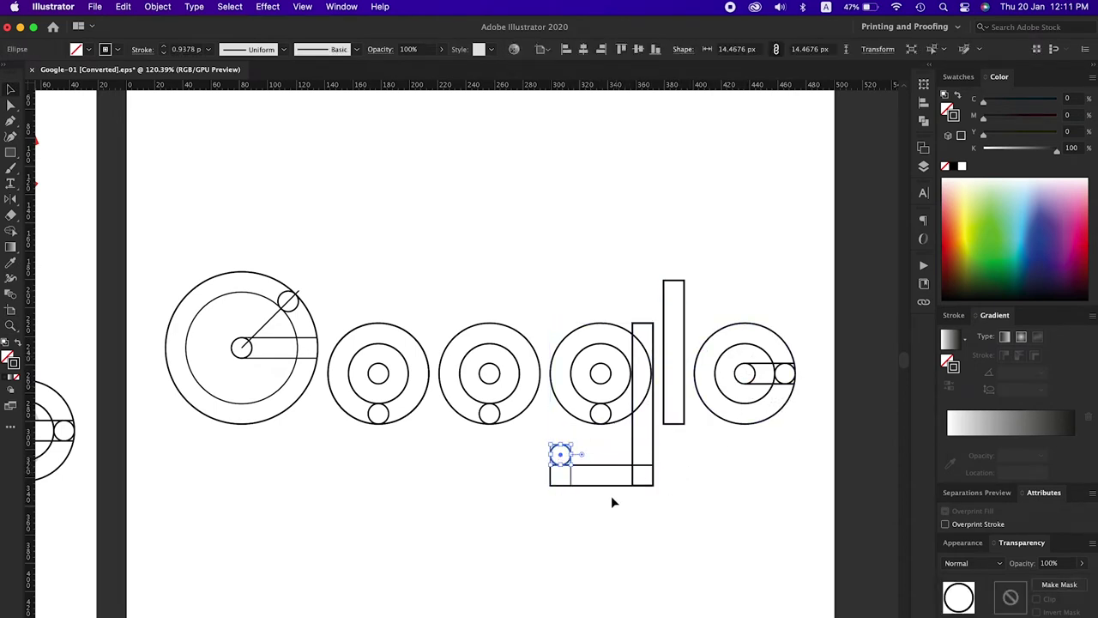
scroll(611, 502, "up", 3, "alt")
scroll(583, 510, "up", 3, "alt")
scroll(601, 507, "up", 2, "alt")
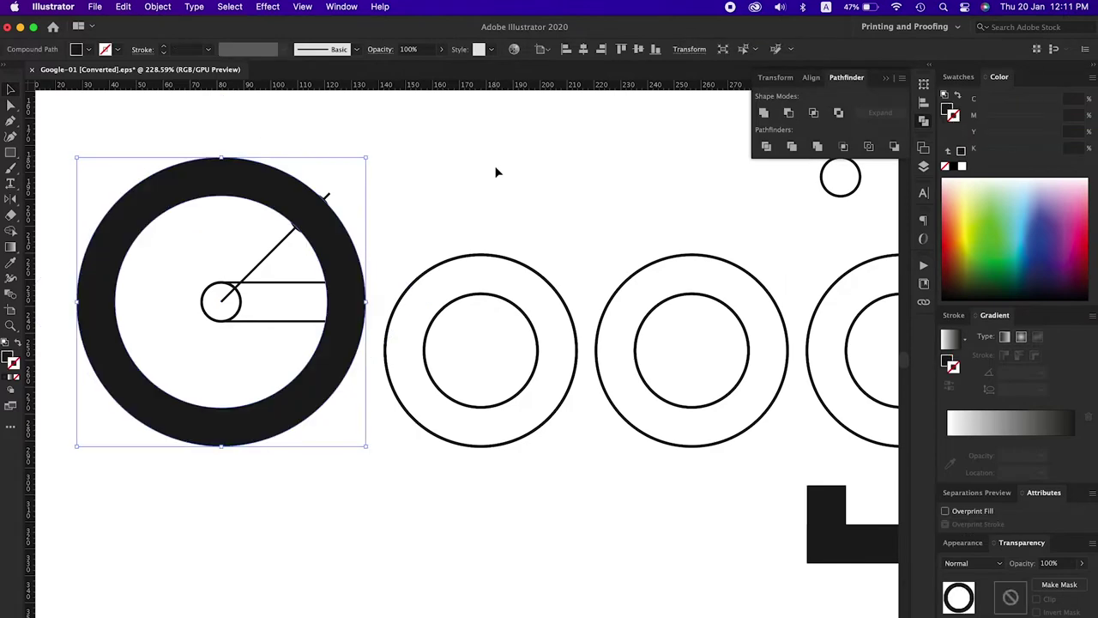
Step: Draw a vertical line through the G's centre and undo the G ring's solid fill
left_click(274, 248)
key("Delete")
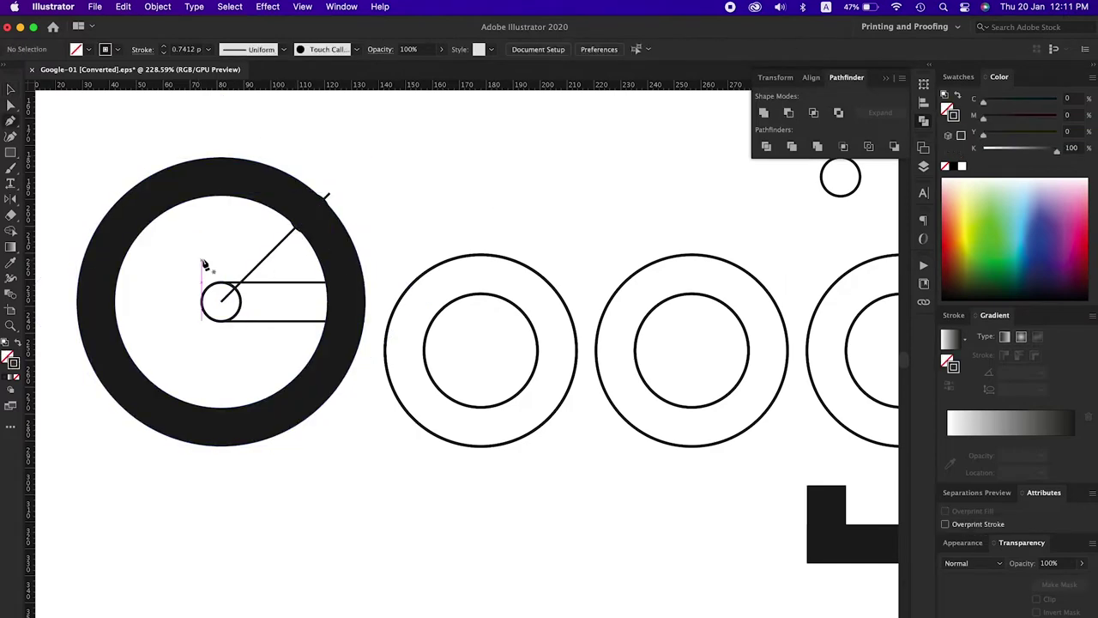
left_click(340, 369, "shift")
key("super+z")
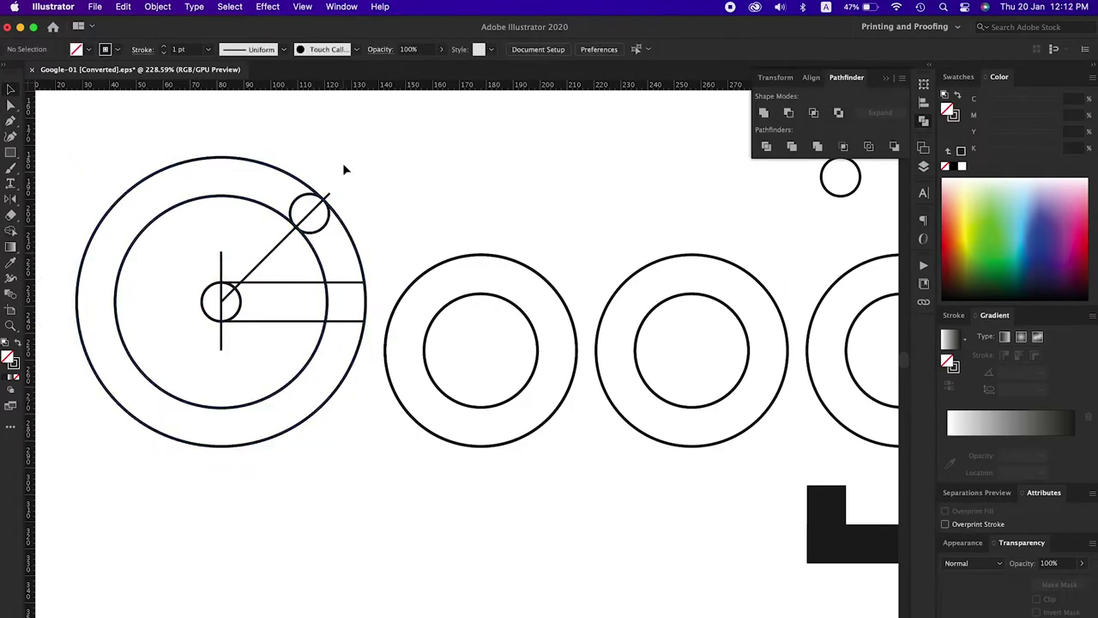
key("super+0")
Step: Set every logo outline to a 0.5 pt stroke weight
left_click(791, 303)
key("super+a")
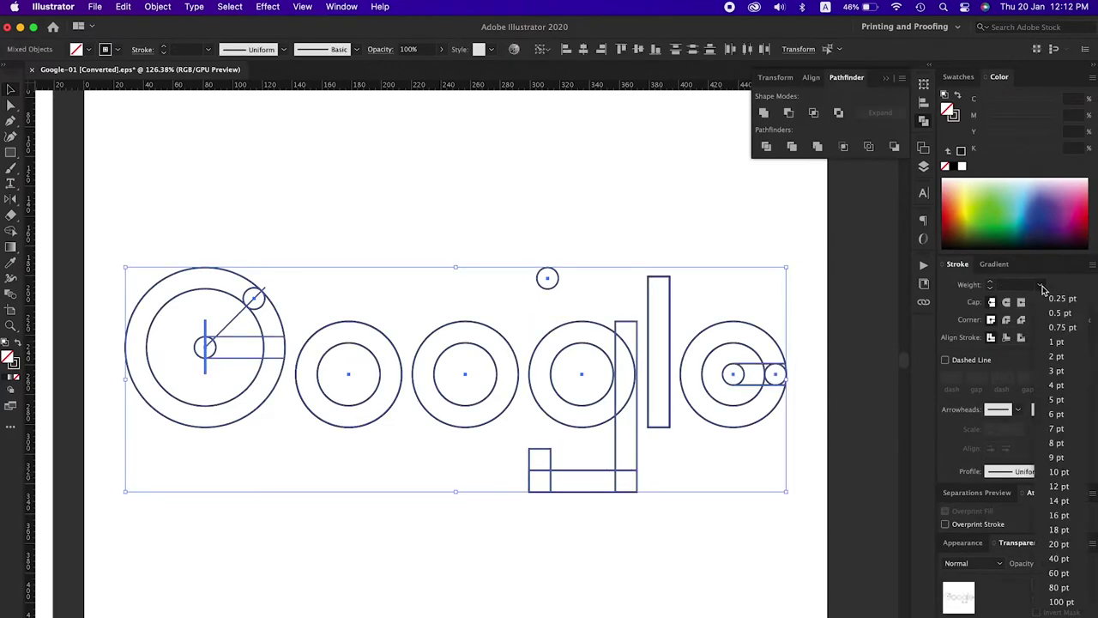
left_click_drag(763, 255, 206, 433)
left_click(848, 429)
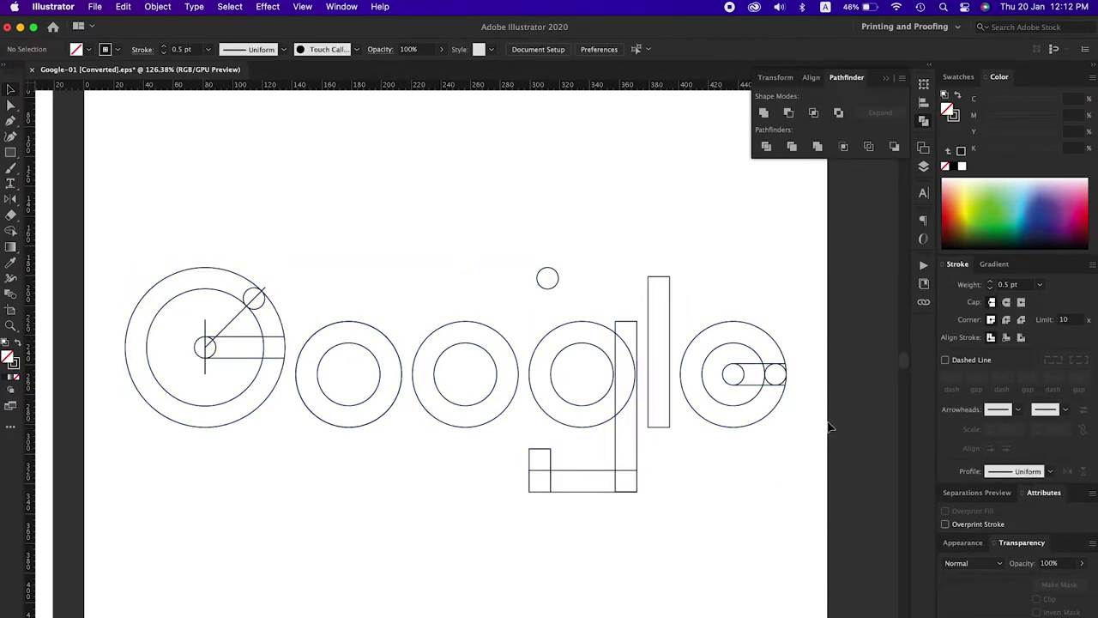
key("a")
left_click(733, 385)
Step: Draw a diagonal line out from the e's centre
scroll(696, 392, "up", 5)
left_click(546, 294)
key("z")
left_click(652, 394, "alt")
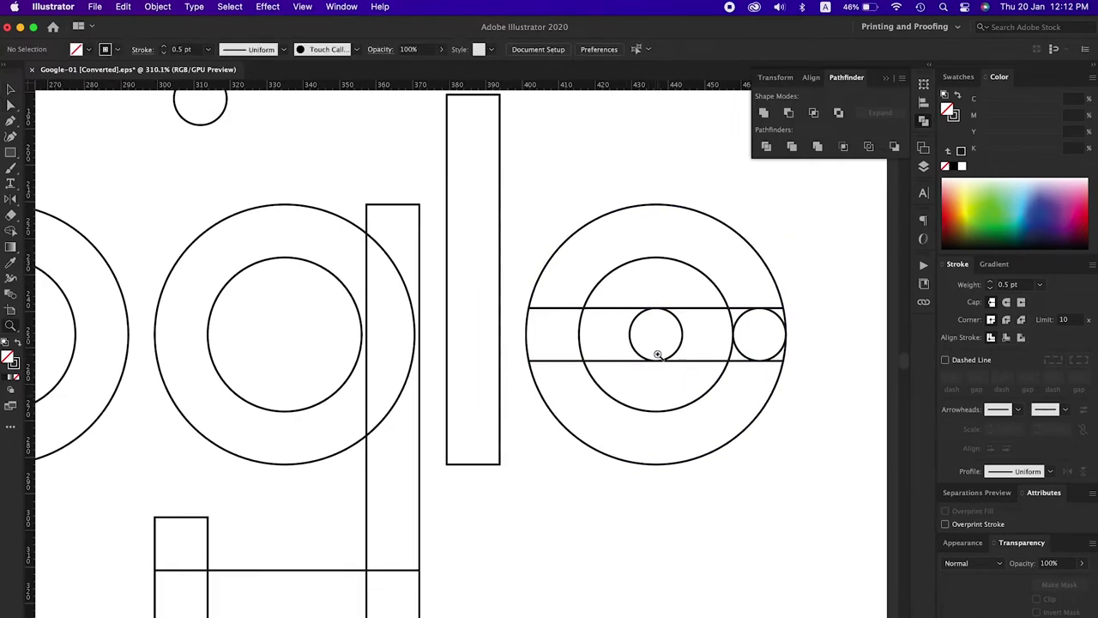
left_click_drag(657, 339, 783, 463)
Step: Select and group all the logo artwork, fitting the whole logo in view
key("ctrl+0")
key("ctrl+a")
key("ctrl+g")
key("shift+m")
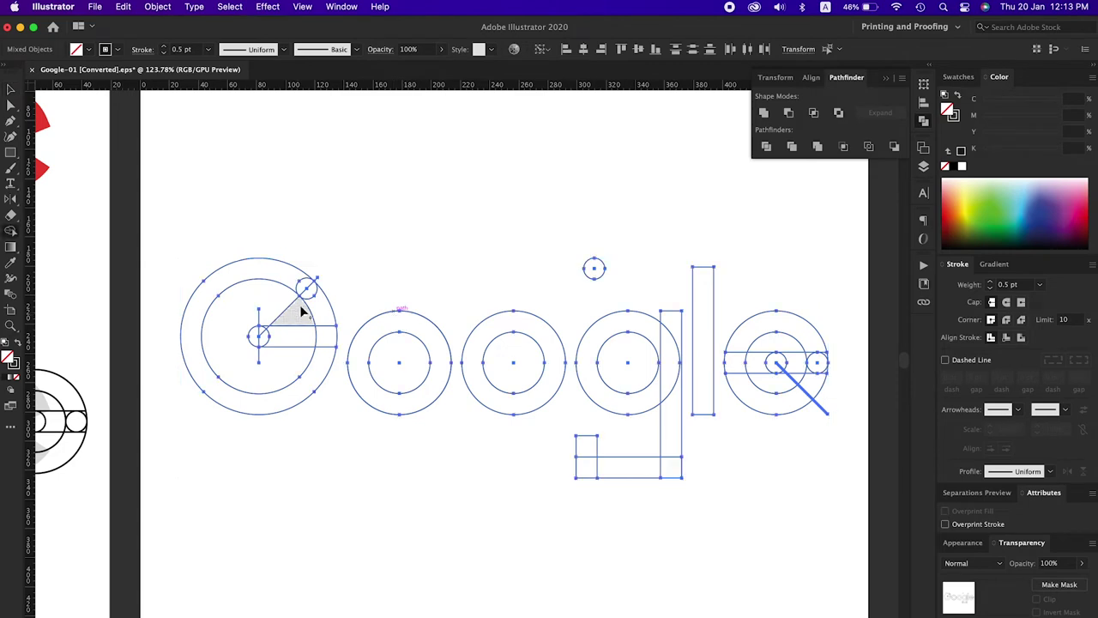
left_click_drag(161, 355, 406, 475)
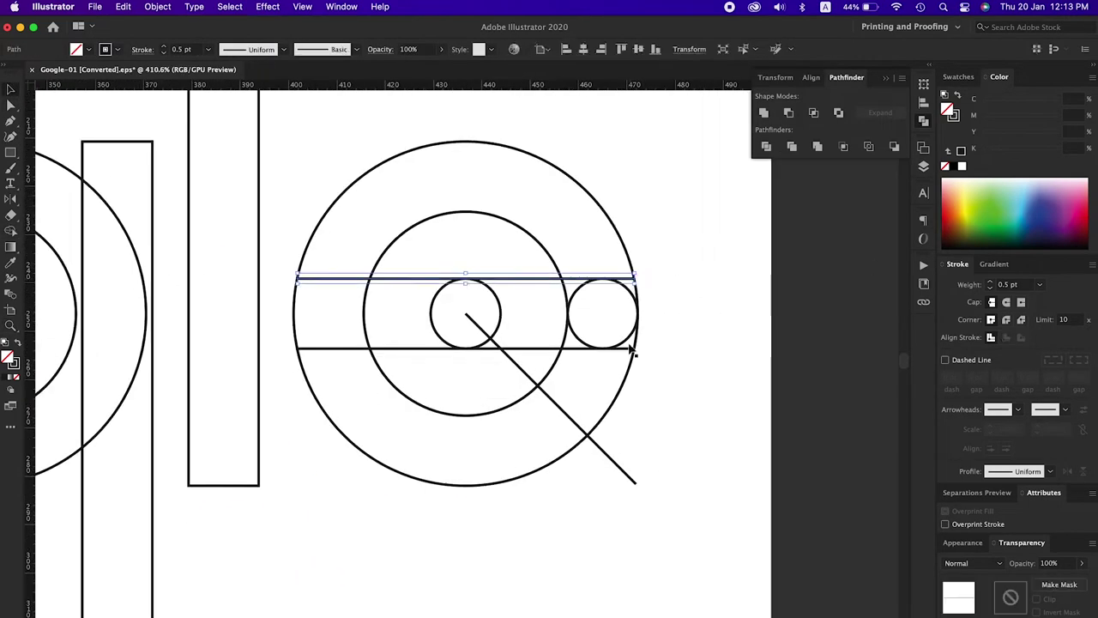
left_click(405, 476, "alt")
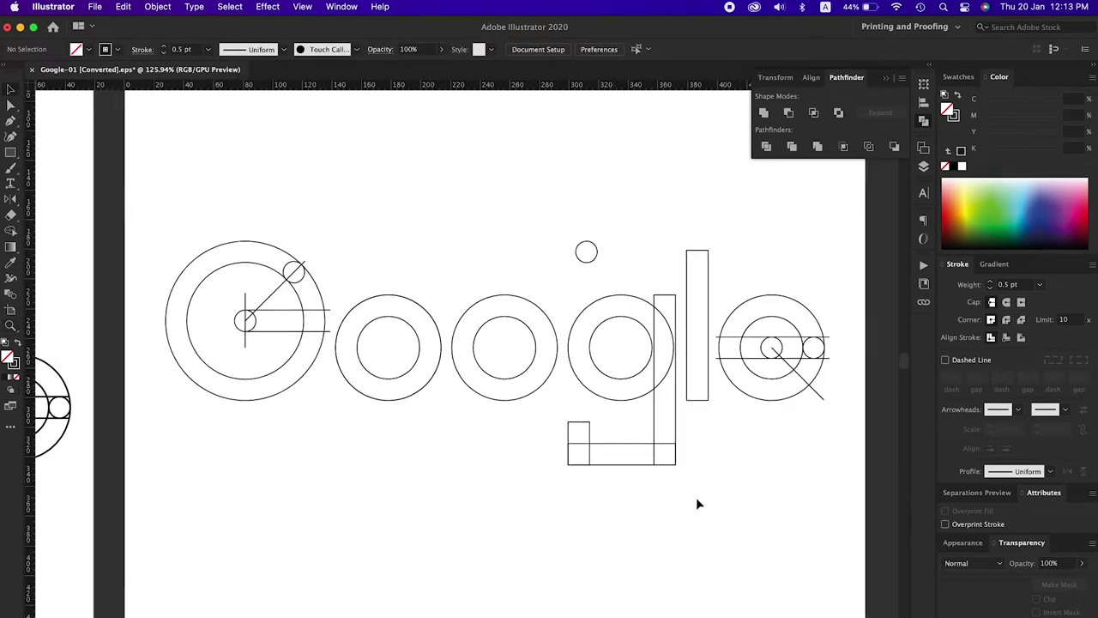
key("ctrl+0")
key("ctrl+a")
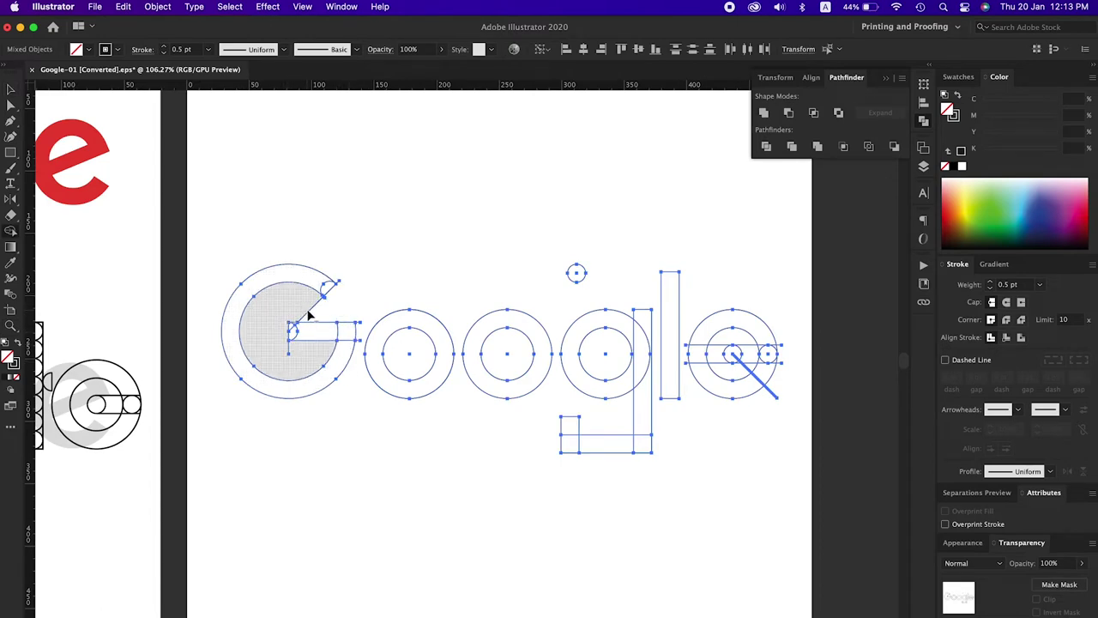
Step: Use Shape Builder to carve away the G's inner disc and merge its ring pieces
left_click(305, 316, "alt")
scroll(360, 326, "up", 5)
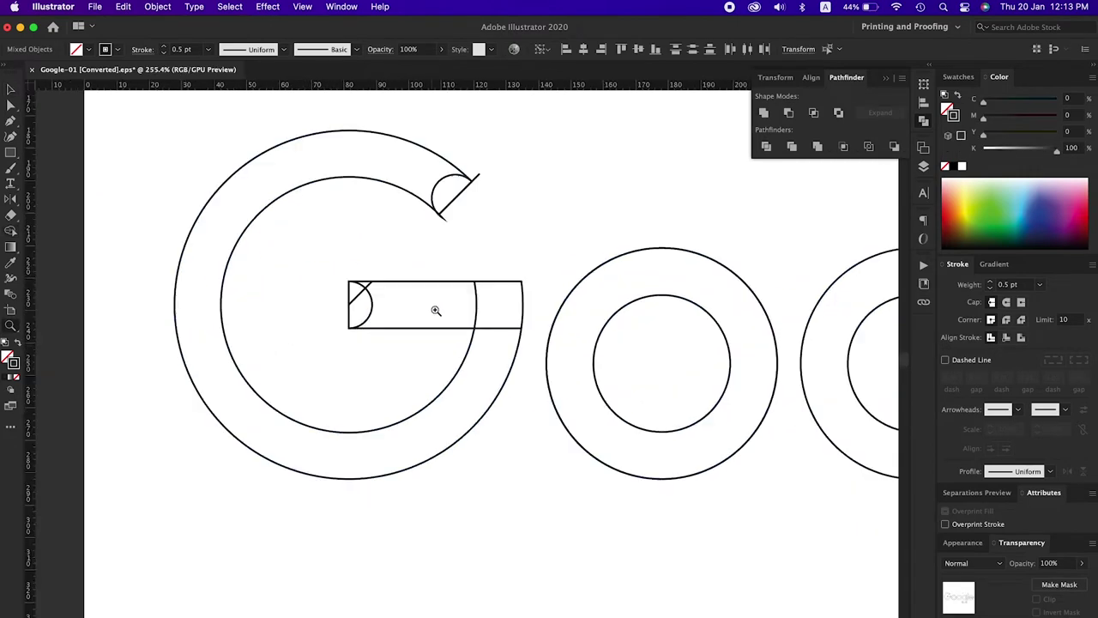
scroll(219, 143, "up", 1)
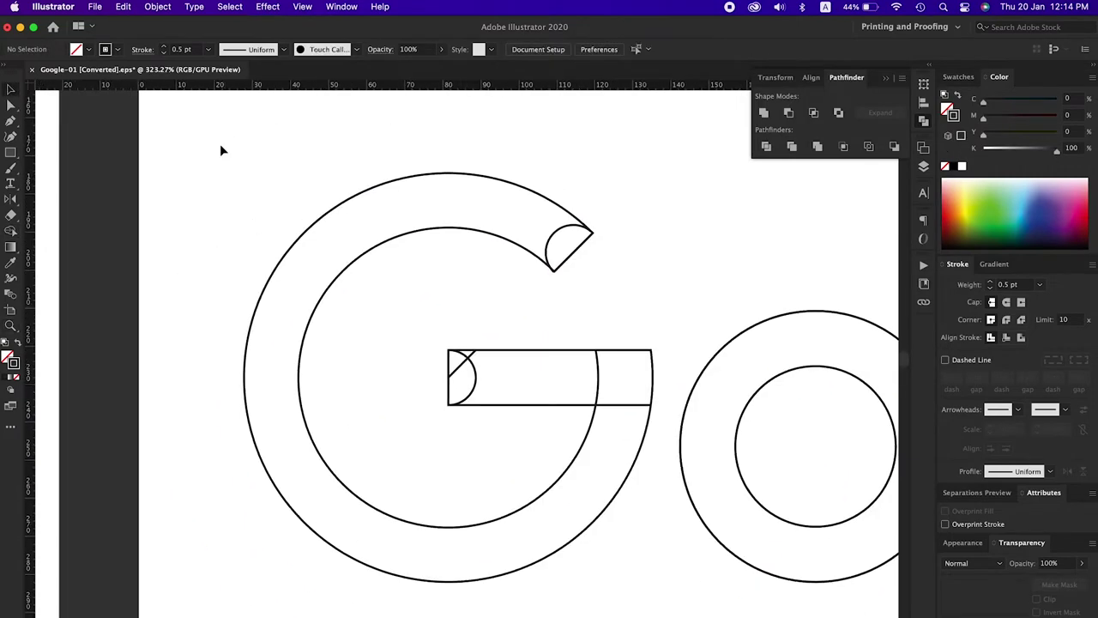
left_click_drag(220, 144, 614, 567)
key("ctrl+y")
Step: Merge the G ring with its crossbar using Shape Builder
key("shift+m")
mouse_move(295, 318)
left_mouse_down()
mouse_move(613, 385)
mouse_move(550, 394)
left_mouse_up()
key("v")
key("ctrl+shift+a")
key("ctrl+minus")
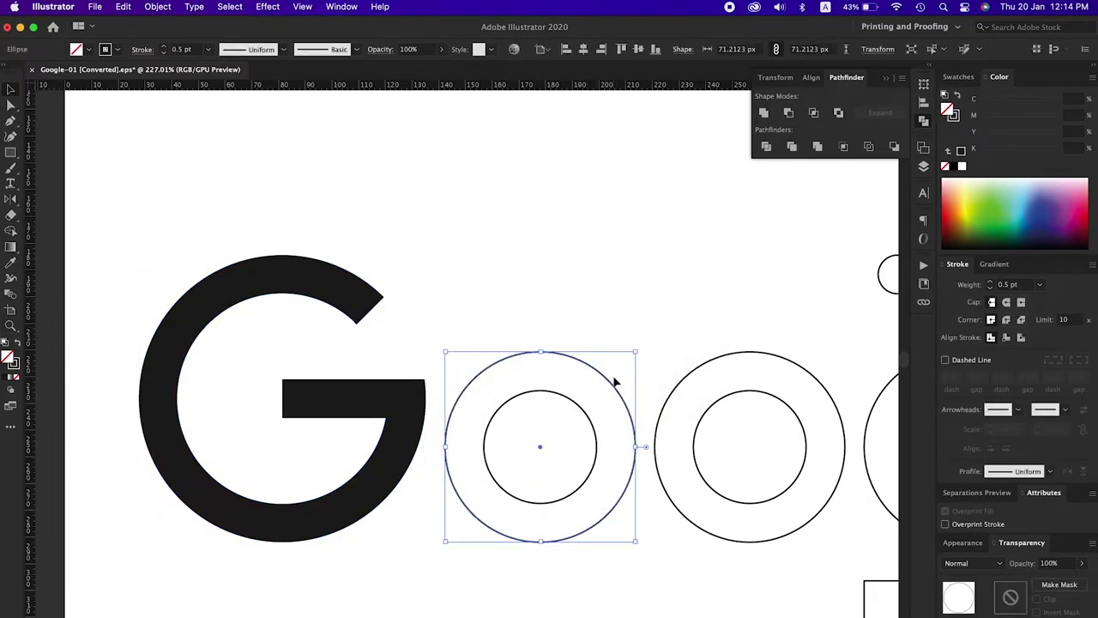
Step: Fill both o's solid black with no outline
key("ctrl+8")
key("shift+x")
scroll(621, 324, "right", 5)
left_click(618, 302)
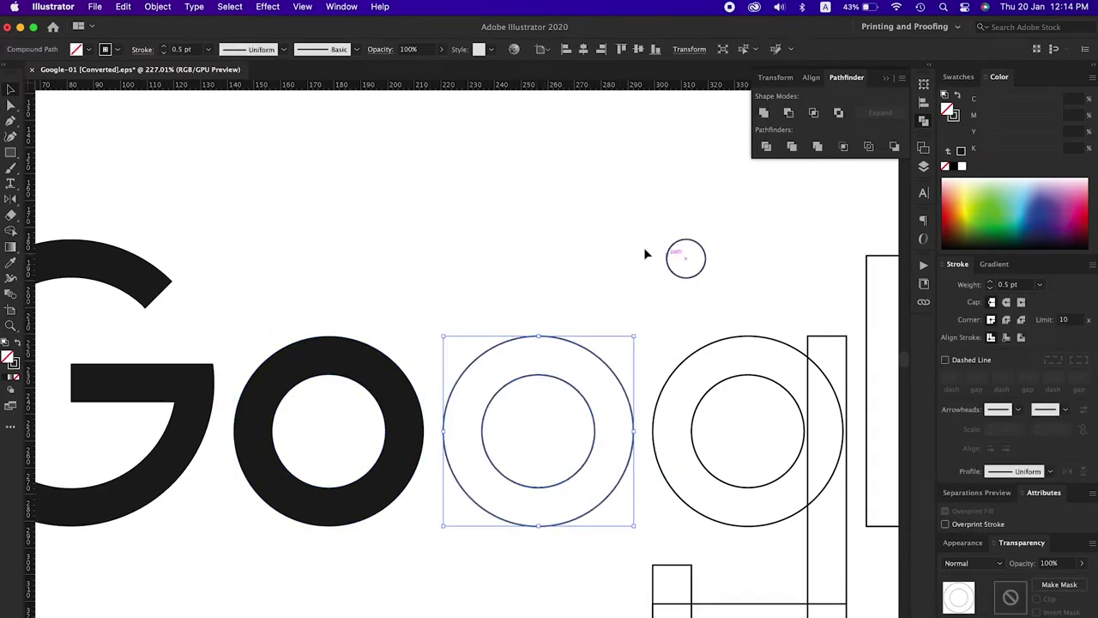
key("ctrl+8")
key("shift+x")
scroll(601, 343, "right", 5)
left_click(542, 367)
Step: Fill the g's ring, bar and hook solid black
key("shift+x")
left_click(612, 321)
key("shift+x")
left_click(520, 581)
key("shift+x")
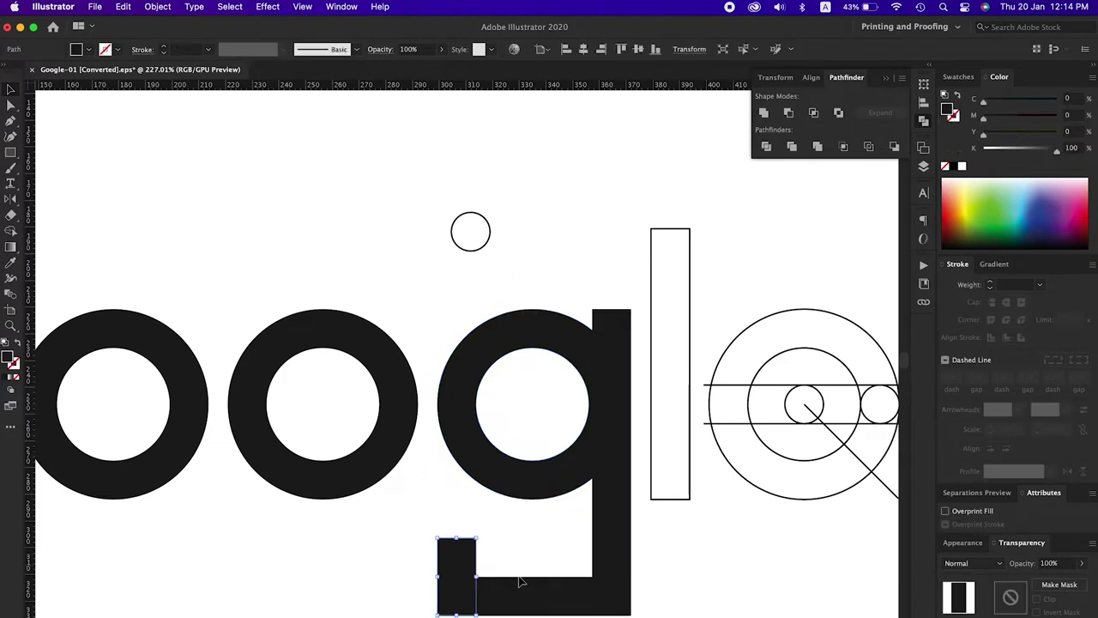
scroll(392, 486, "down", 3)
Step: Delete the g's bottom hook and shorten its bar to form an a
key("a")
left_click(476, 489)
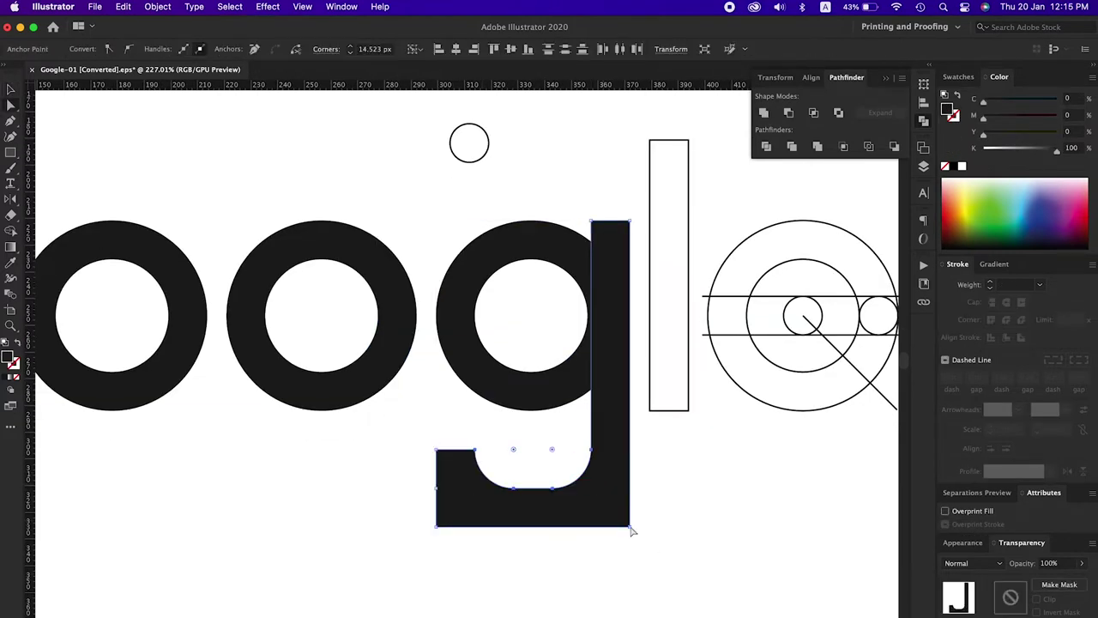
left_click_drag(631, 532, 434, 215)
left_click_drag(448, 518, 453, 513)
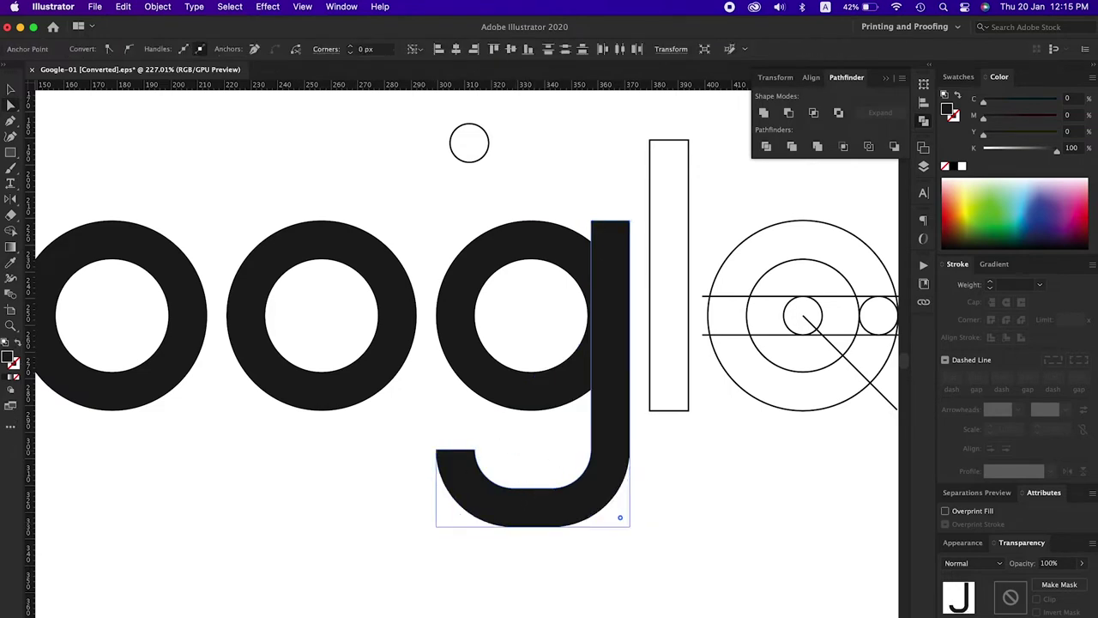
left_click_drag(691, 599, 692, 599)
left_click_drag(406, 435, 644, 580)
key("Delete")
left_click_drag(632, 437, 634, 409)
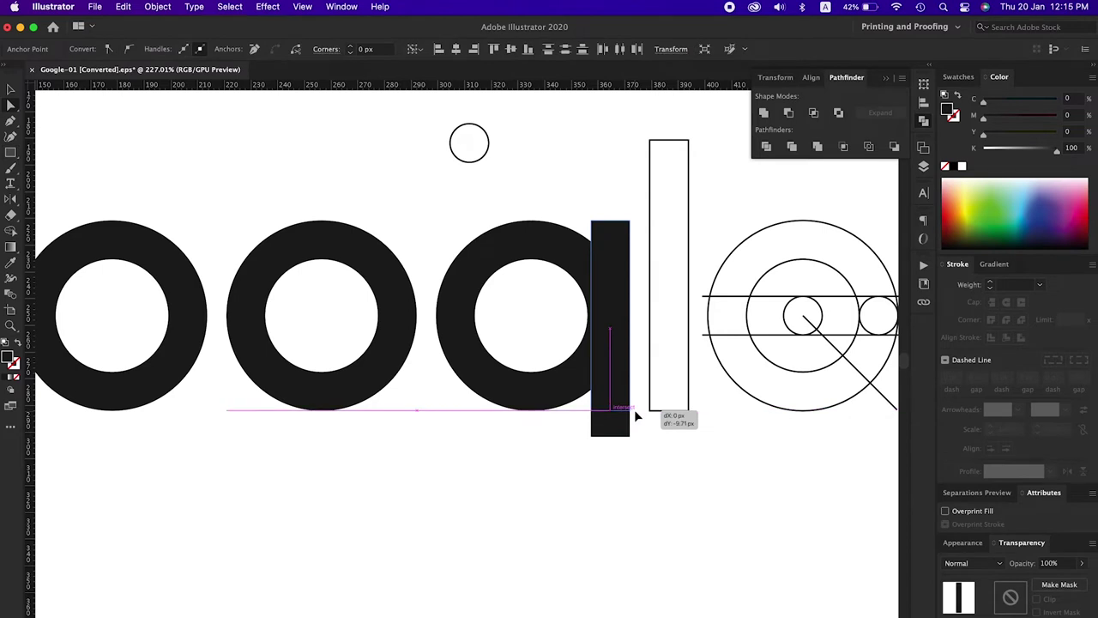
Step: Select the e's circles and lines and add a short vertical line inside it
left_click_drag(550, 287, 515, 412)
key("shift+m")
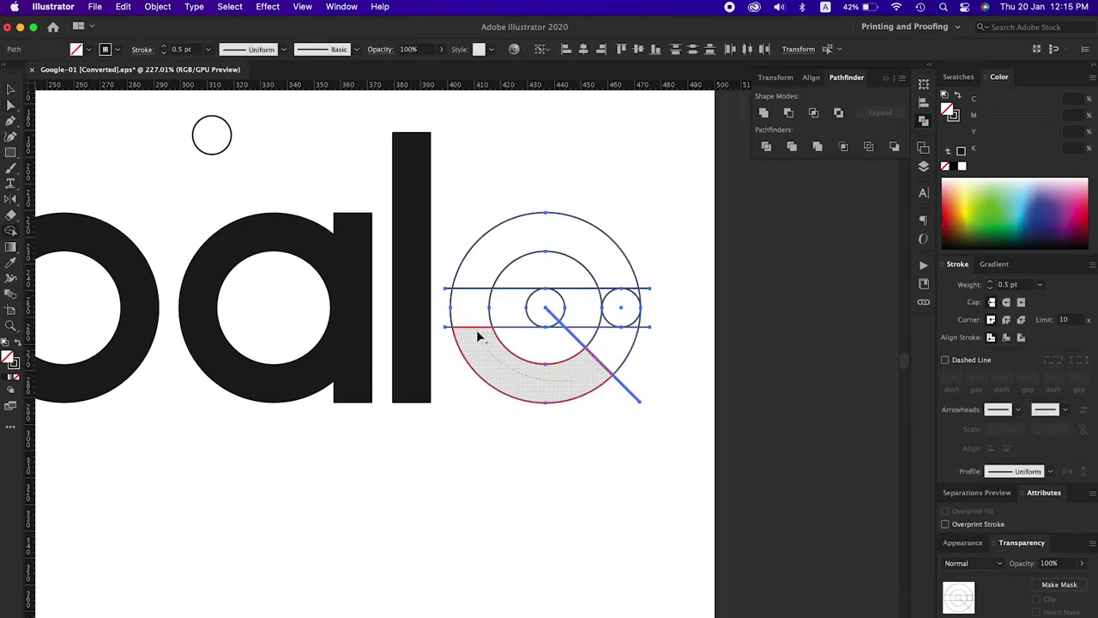
key("p")
left_click(545, 273)
left_click(548, 284)
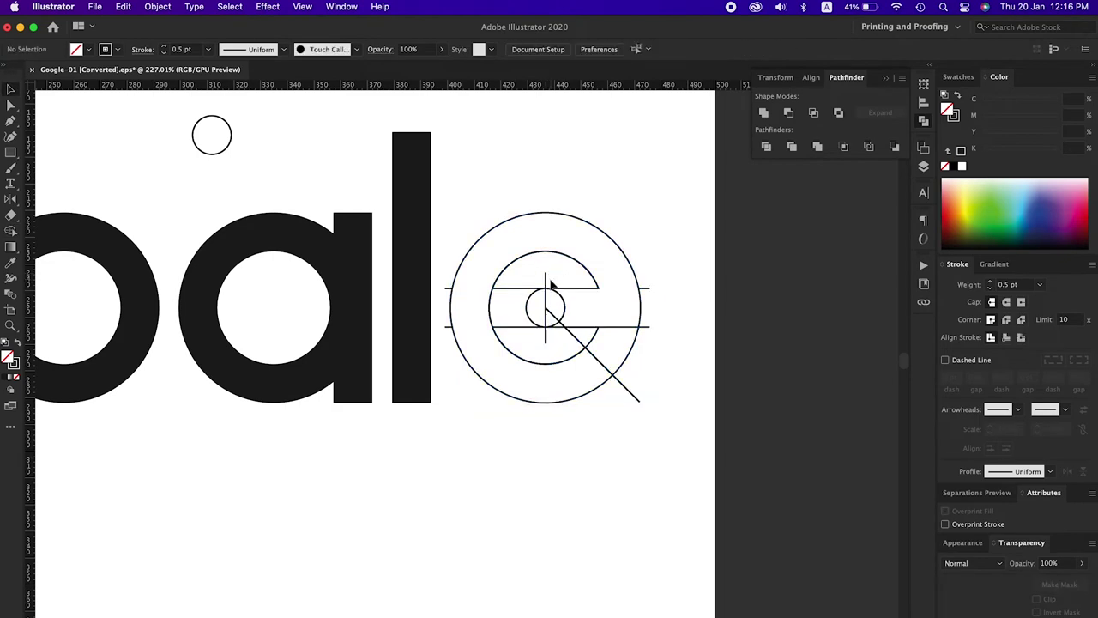
scroll(586, 383, "down", 5)
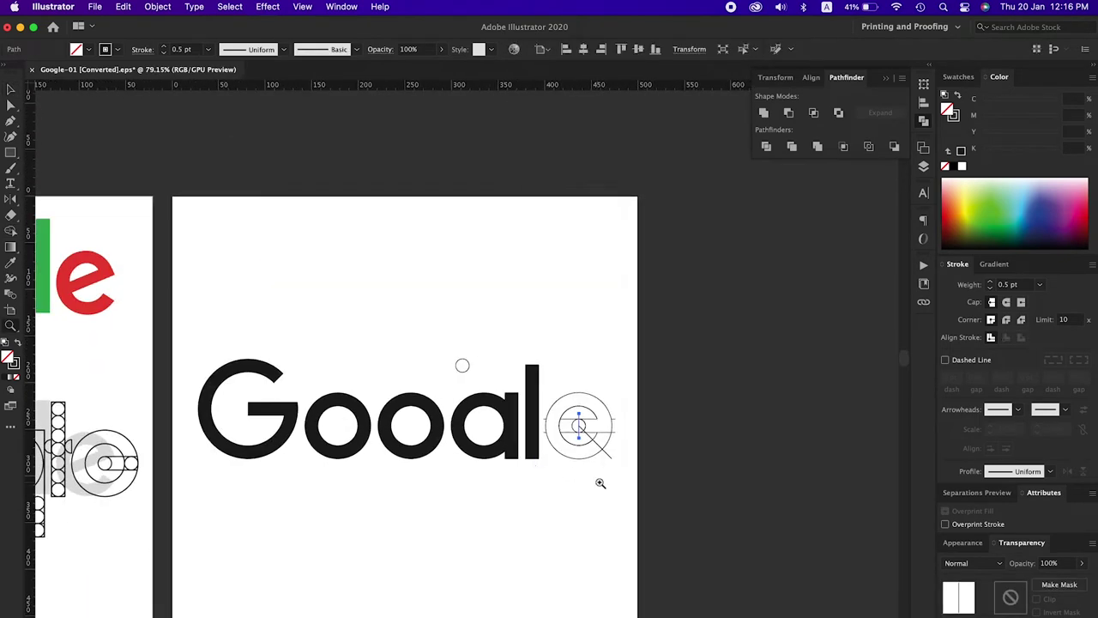
scroll(569, 473, "up", 5)
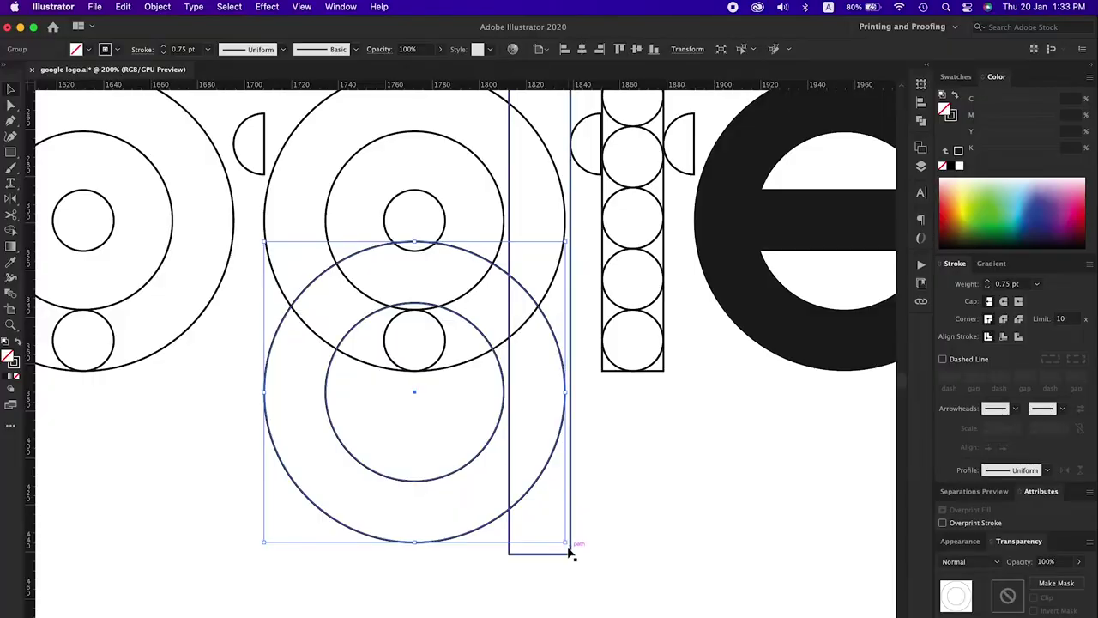
Step: Combine the g's lower double circles into one compound path
left_click(727, 509)
scroll(727, 510, "down", 2)
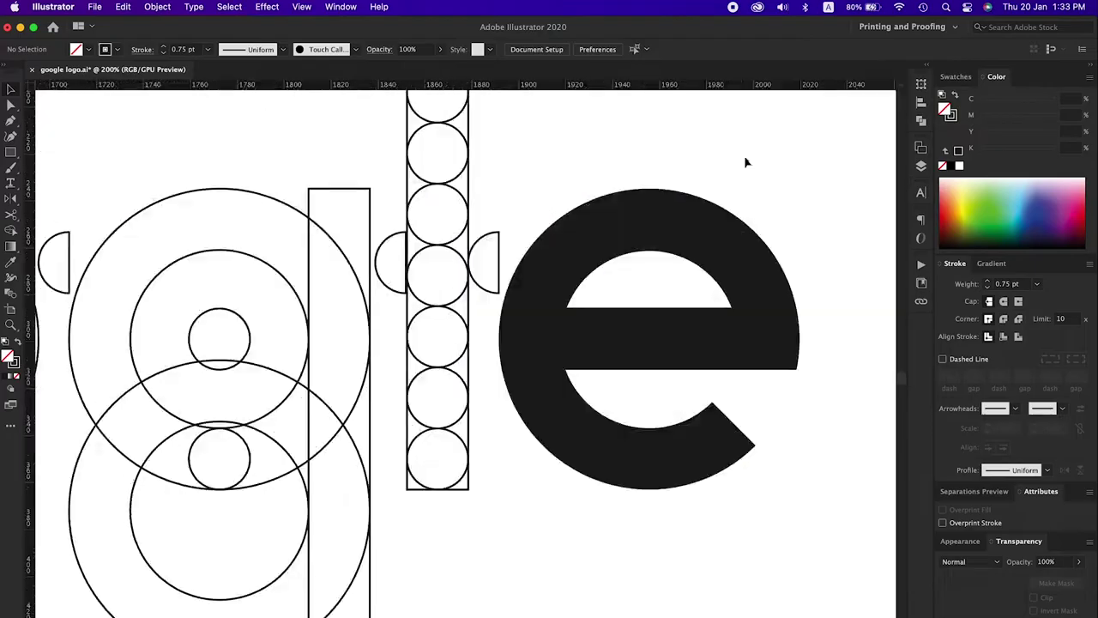
left_click_drag(431, 520, 407, 262)
scroll(410, 340, "down", 3)
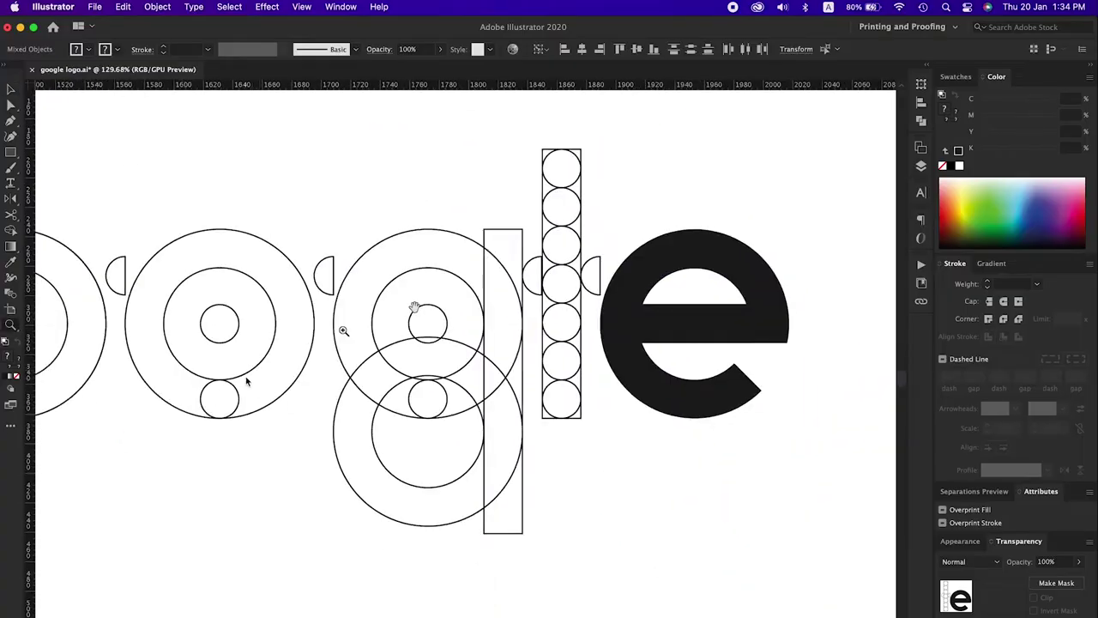
scroll(670, 525, "up", 1)
left_click(670, 524)
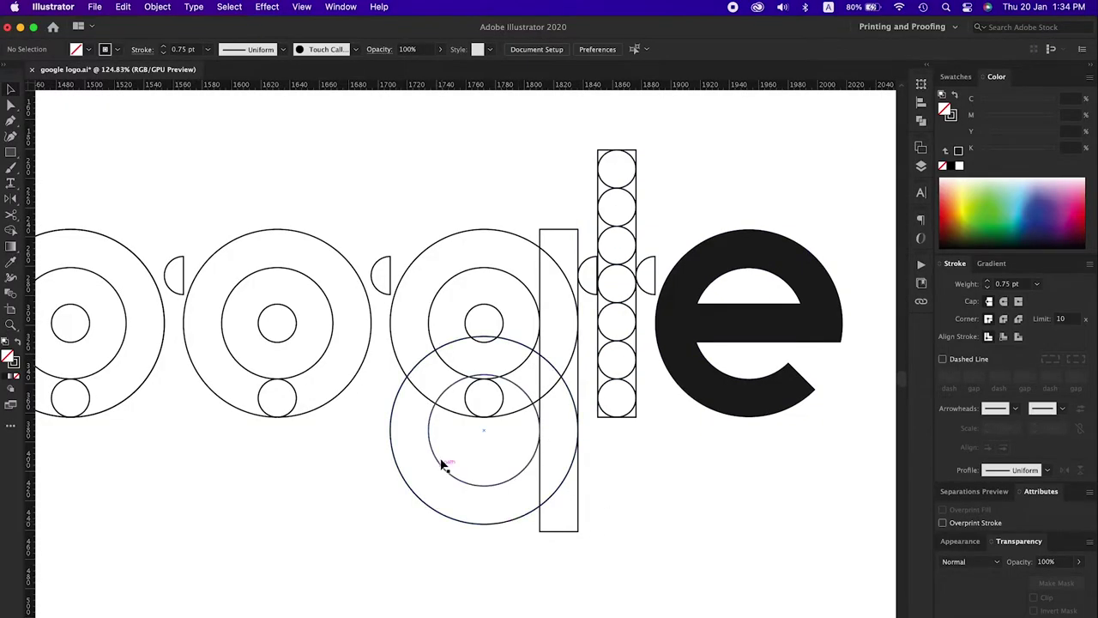
key("ctrl+8")
scroll(478, 531, "up", 1)
key("shift+ctrl+F9")
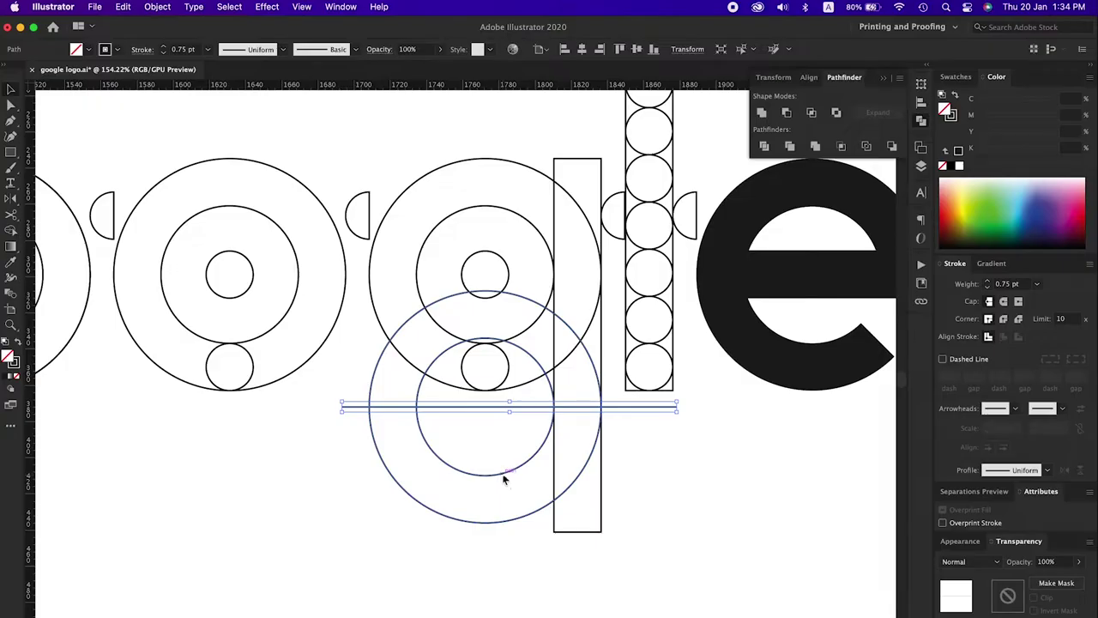
Step: Draw a cutting rectangle over the top half of the lower ring
key("p")
left_click(342, 406)
left_click(341, 279)
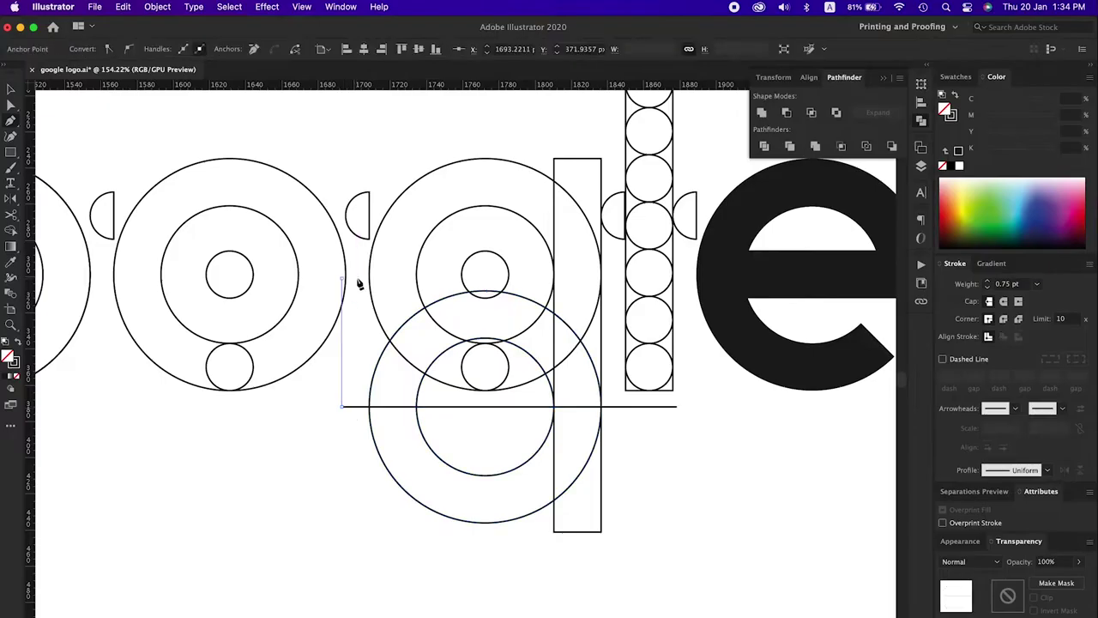
left_click(676, 279)
left_click(674, 406)
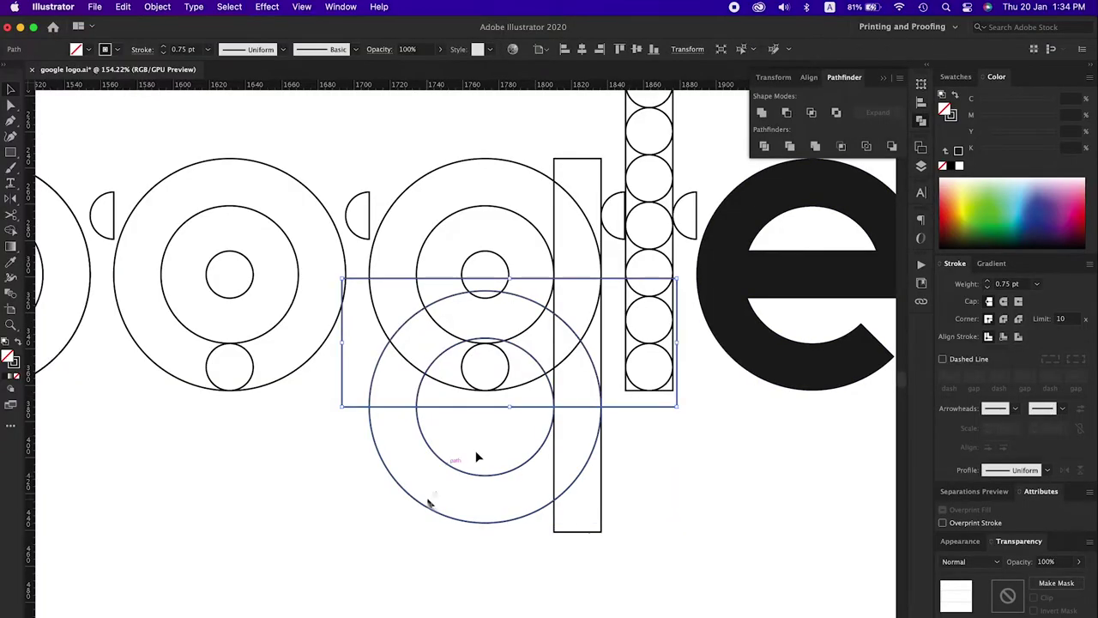
Step: Subtract the rectangle with Minus Front, leaving the U-shaped bottom piece
left_click_drag(427, 503, 553, 425)
scroll(552, 425, "up", 2)
scroll(549, 473, "up", 2)
left_click(558, 481)
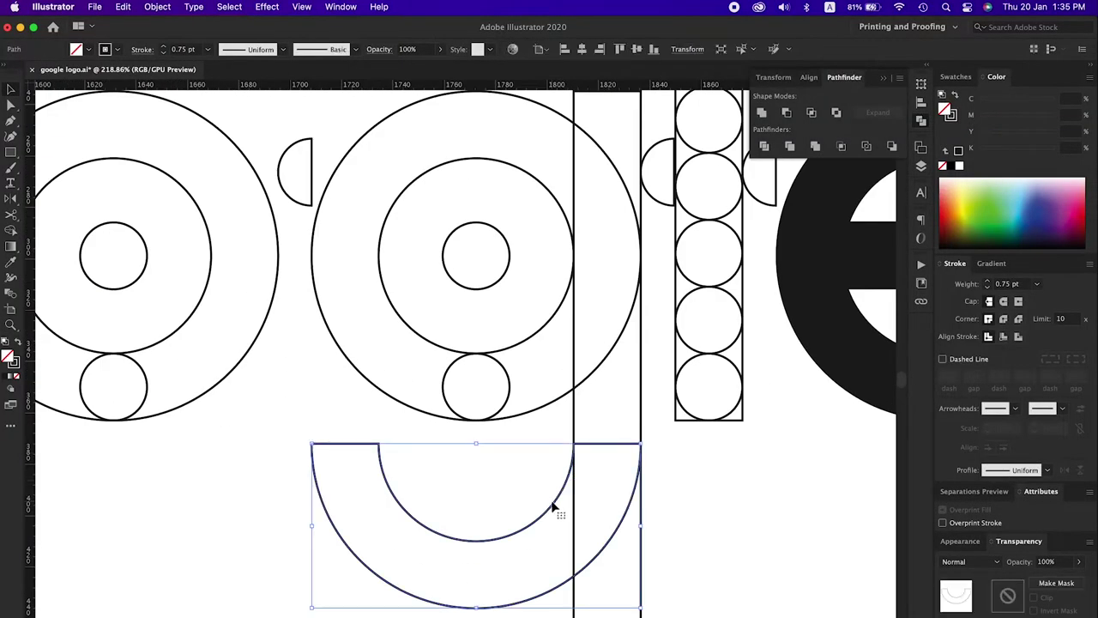
scroll(429, 502, "down", 5)
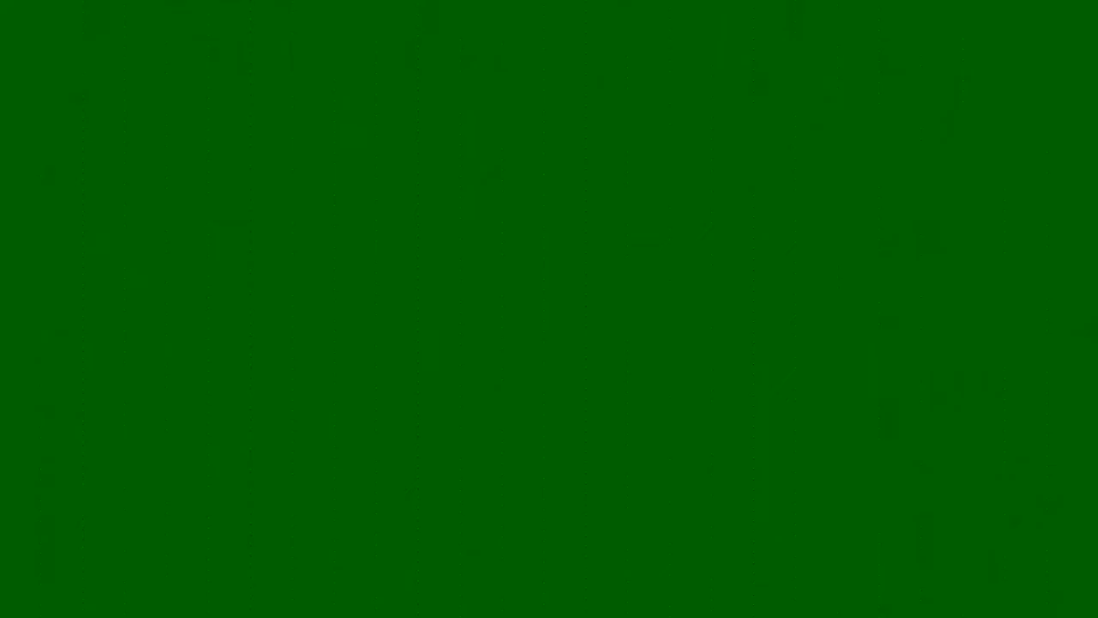
Step: Divide the g's bowl at the guide, delete the top strip, and extend the stem down
left_click(403, 489)
left_click(765, 146)
left_click(357, 453)
key("Delete")
left_click_drag(514, 453, 517, 468)
left_click(599, 478)
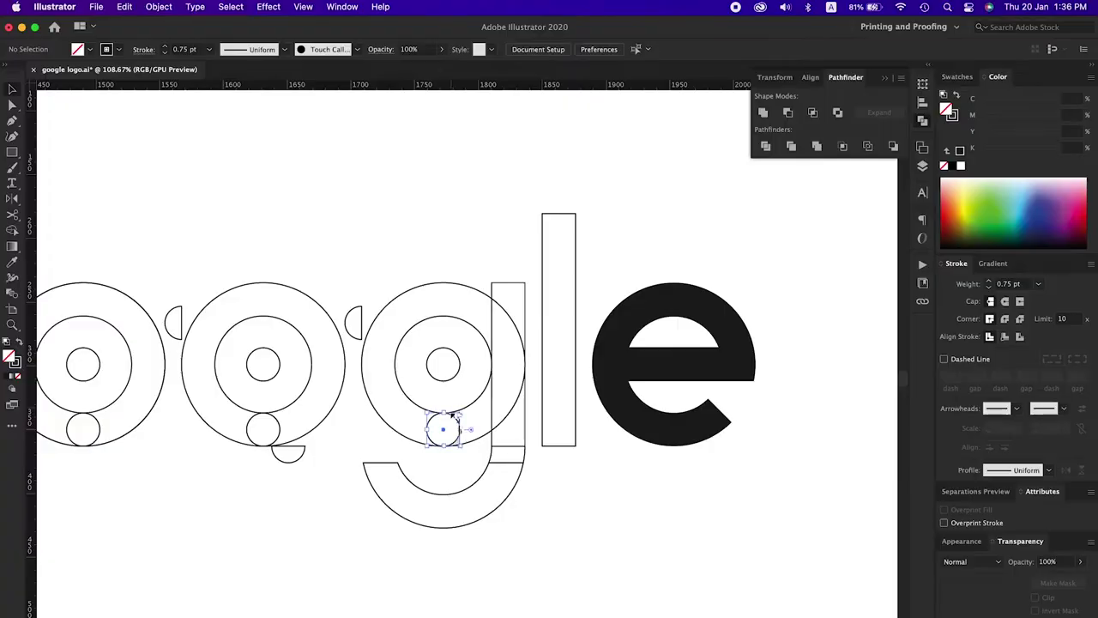
Step: Merge the G's pieces into one outline with Shape Builder and remove the crossbar cap
scroll(357, 316, "down", 3)
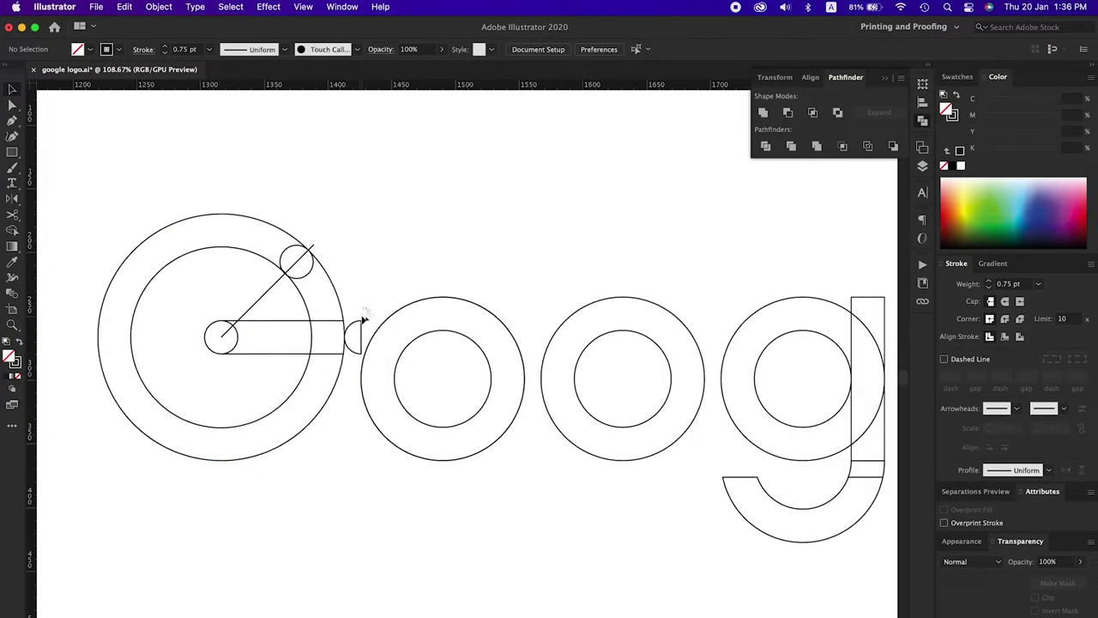
scroll(363, 318, "down", 2)
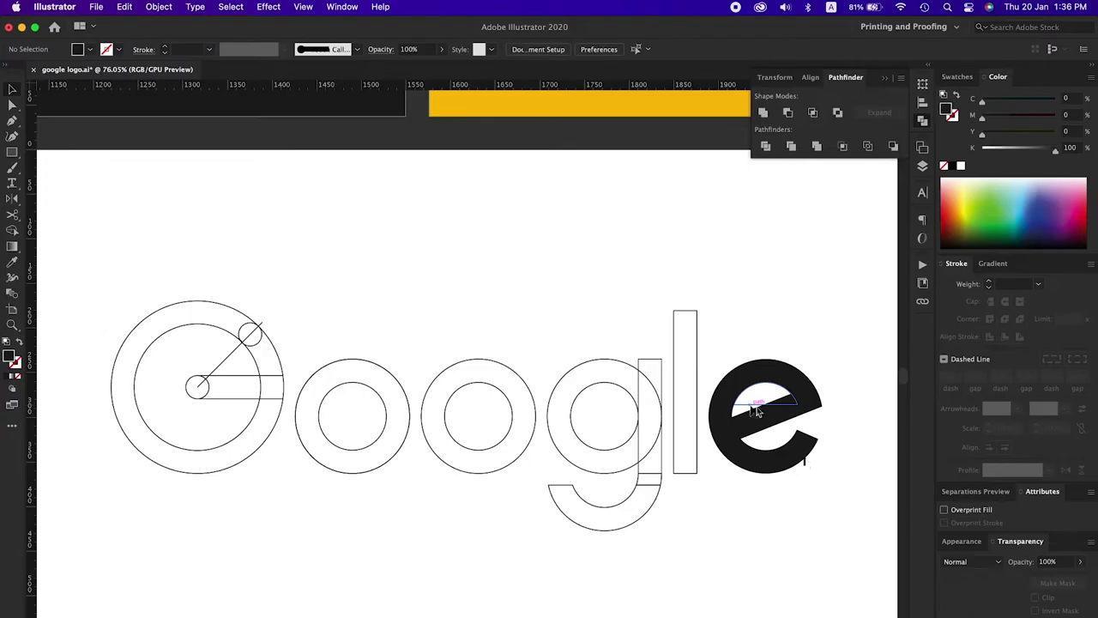
key("super+a")
key("shift+m")
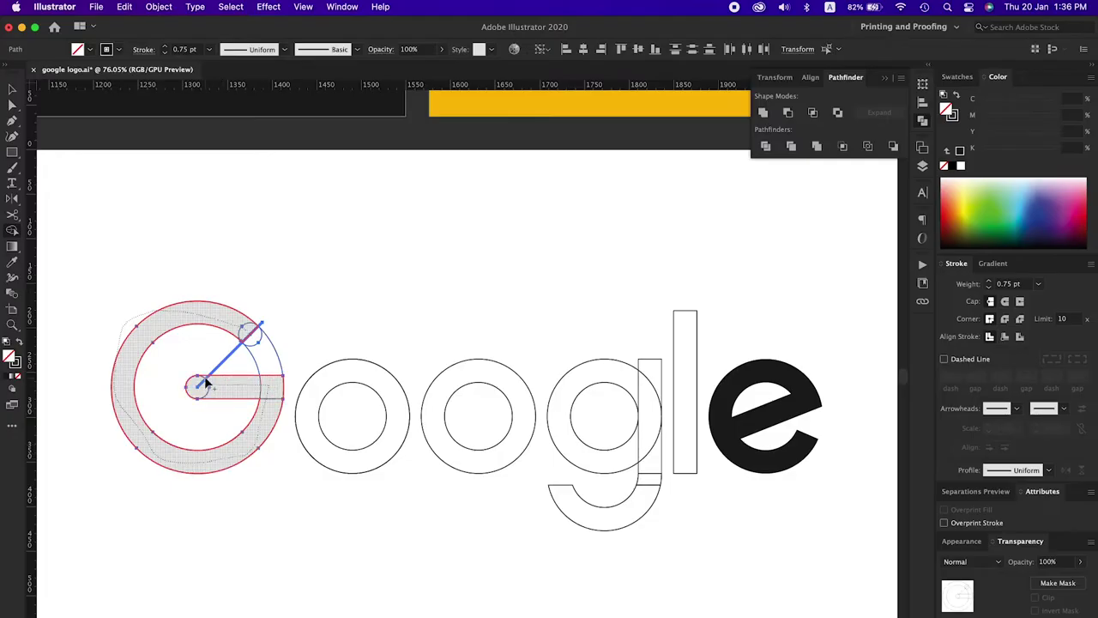
left_click_drag(206, 383, 203, 387)
scroll(256, 343, "up", 5)
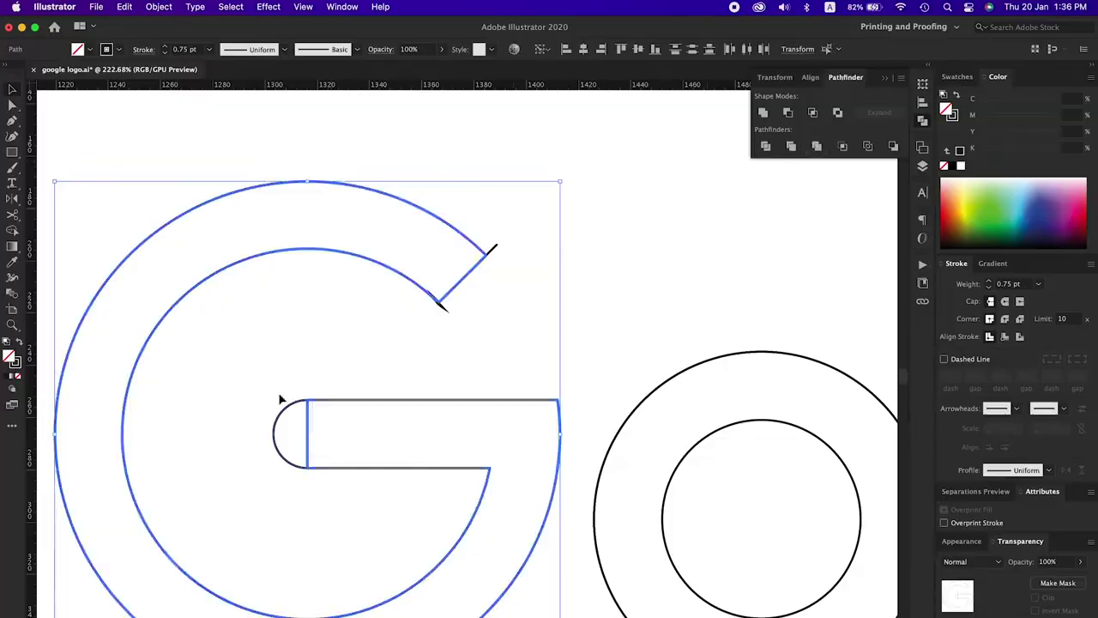
left_click(288, 425, "alt")
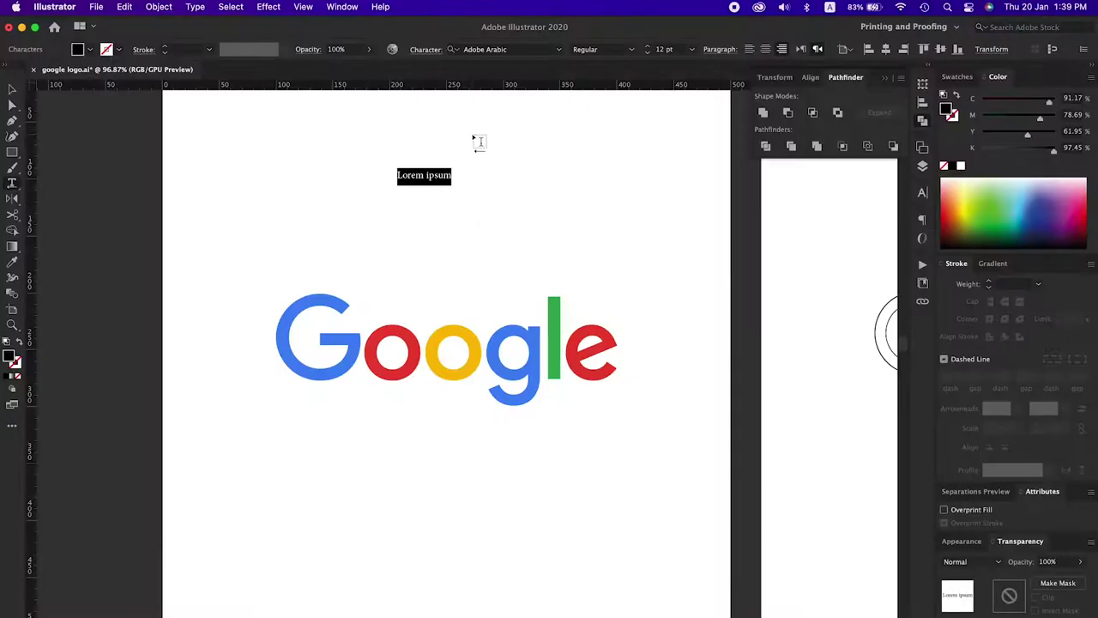
Step: Type the title 'ORGINAL LOGO' and set it in Poppins Light Italic
type("RGINAL LOGO")
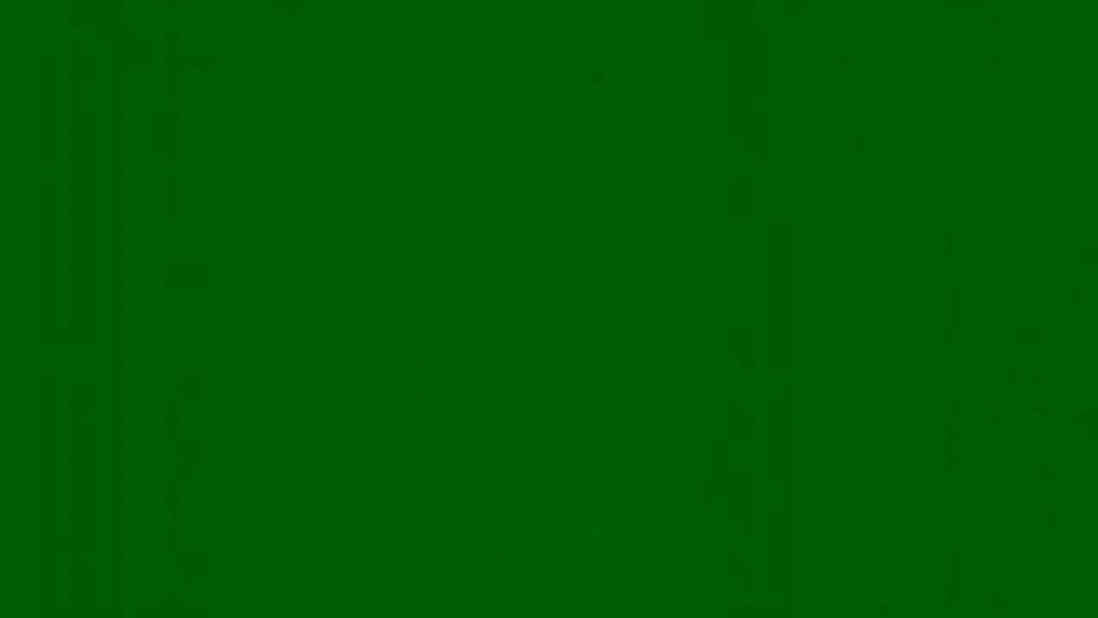
left_click(601, 49)
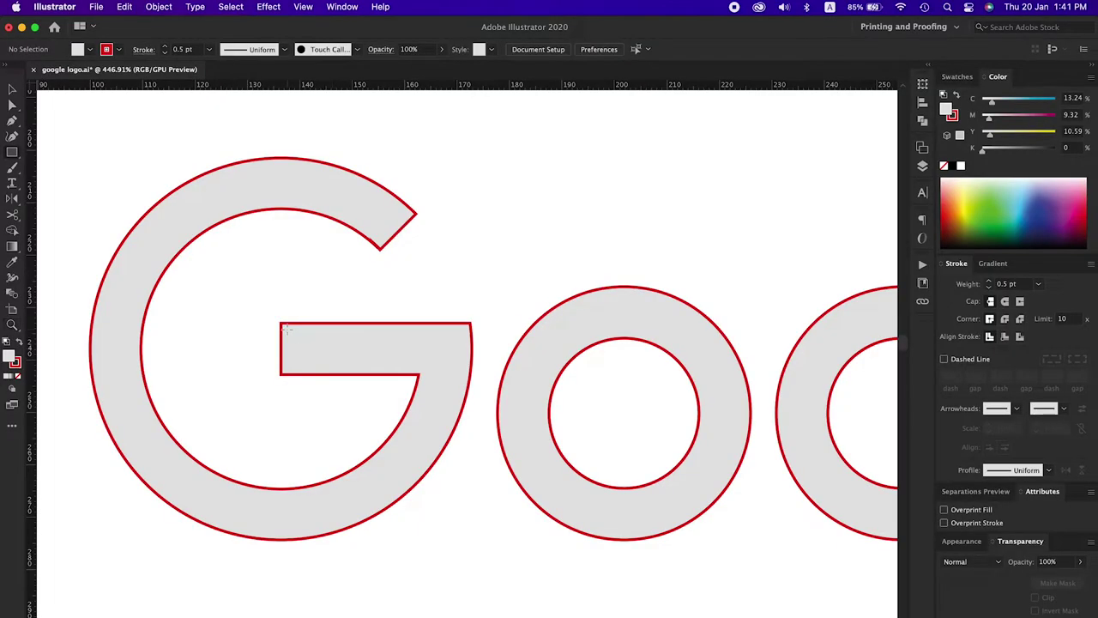
Step: Add red construction dots to the G's crossbar, the second o and the g
left_click_drag(333, 375, 333, 376)
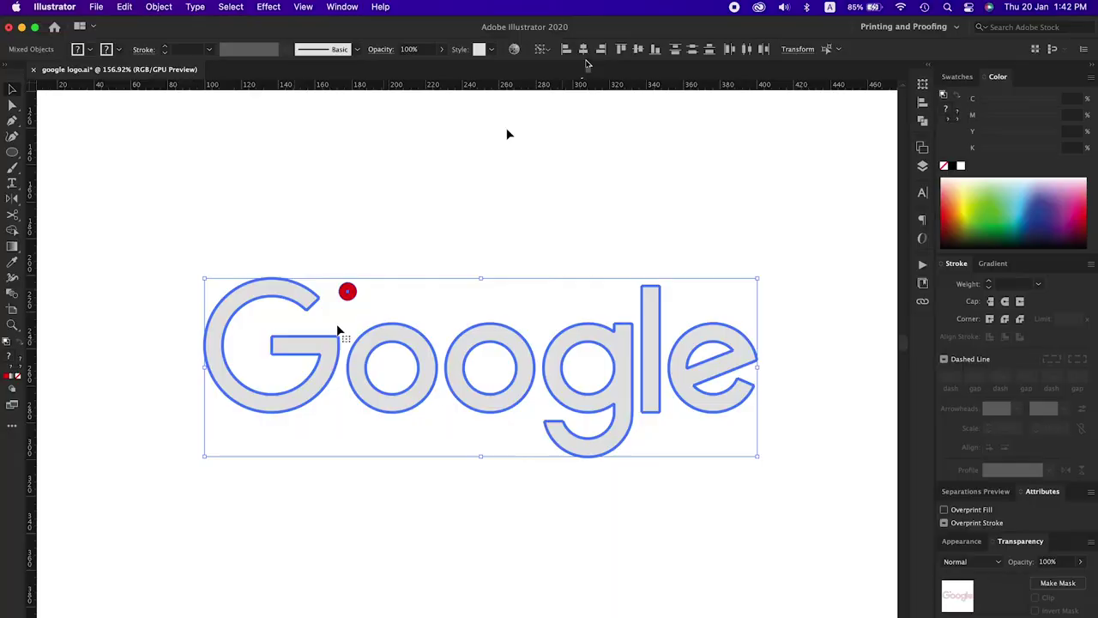
left_click_drag(458, 298, 481, 367)
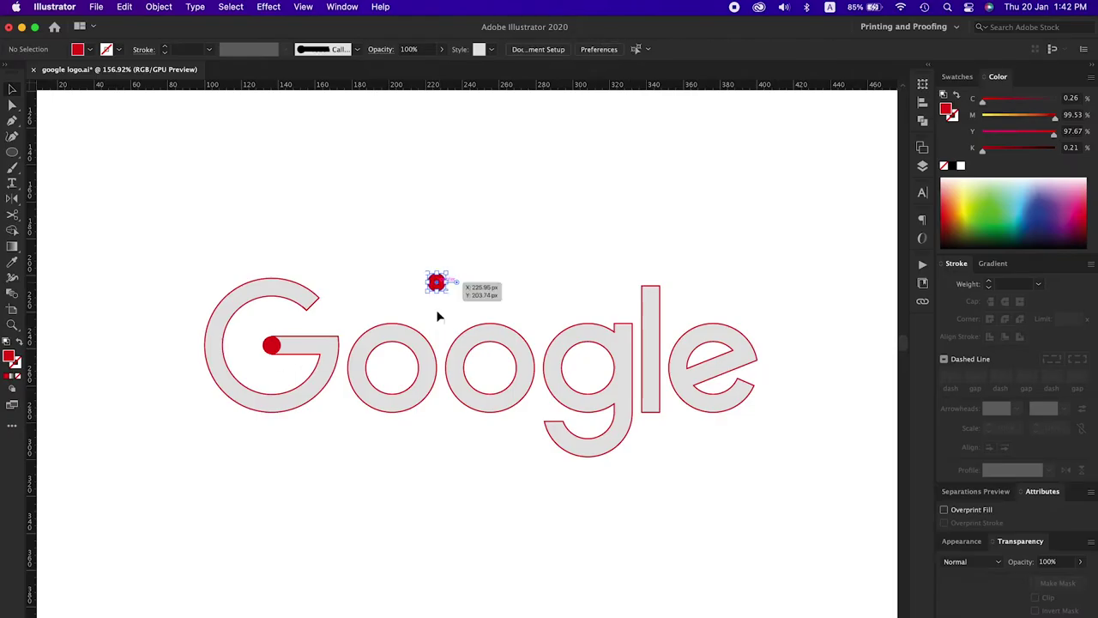
left_click_drag(490, 368, 588, 367)
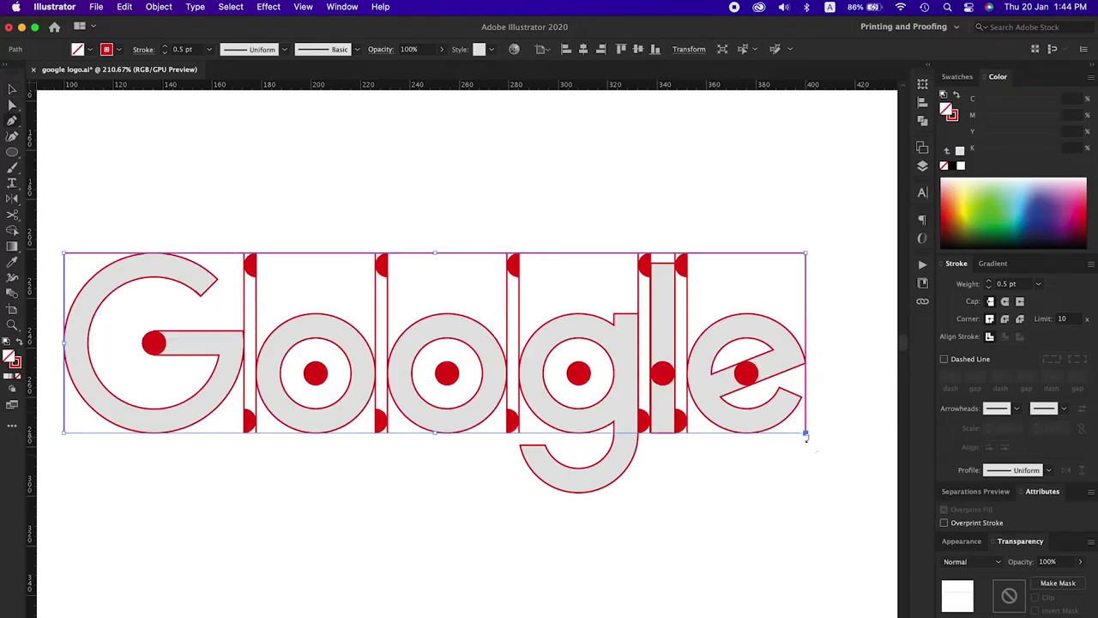
left_click(118, 494)
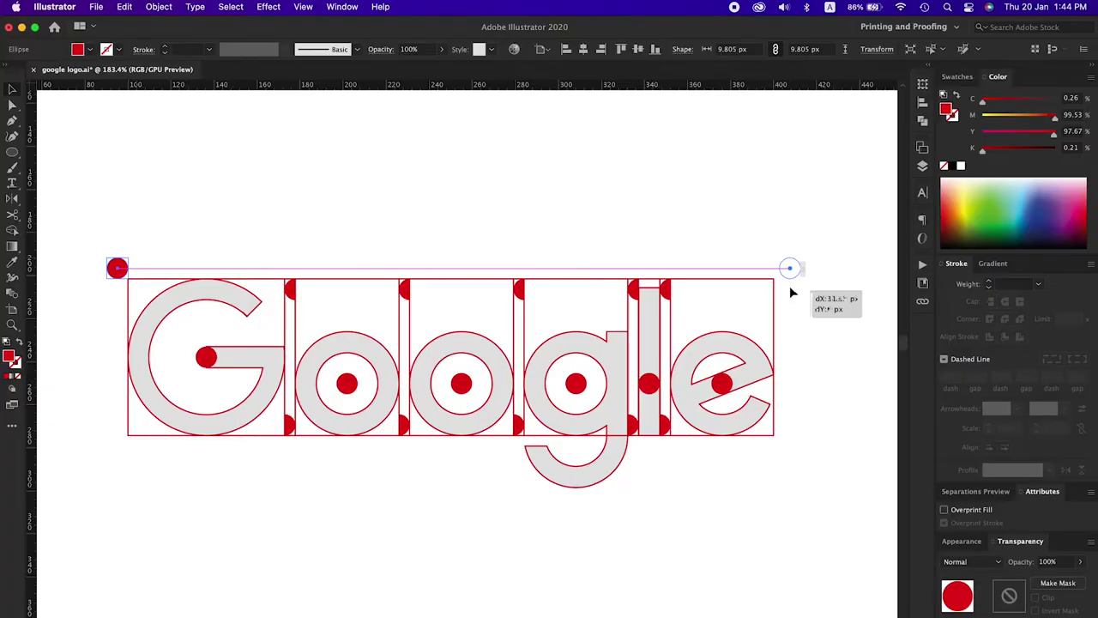
Step: Copy the corner dots to the bottom and draw an outer frame rectangle spanning them
left_click_drag(118, 270, 116, 446)
key("m")
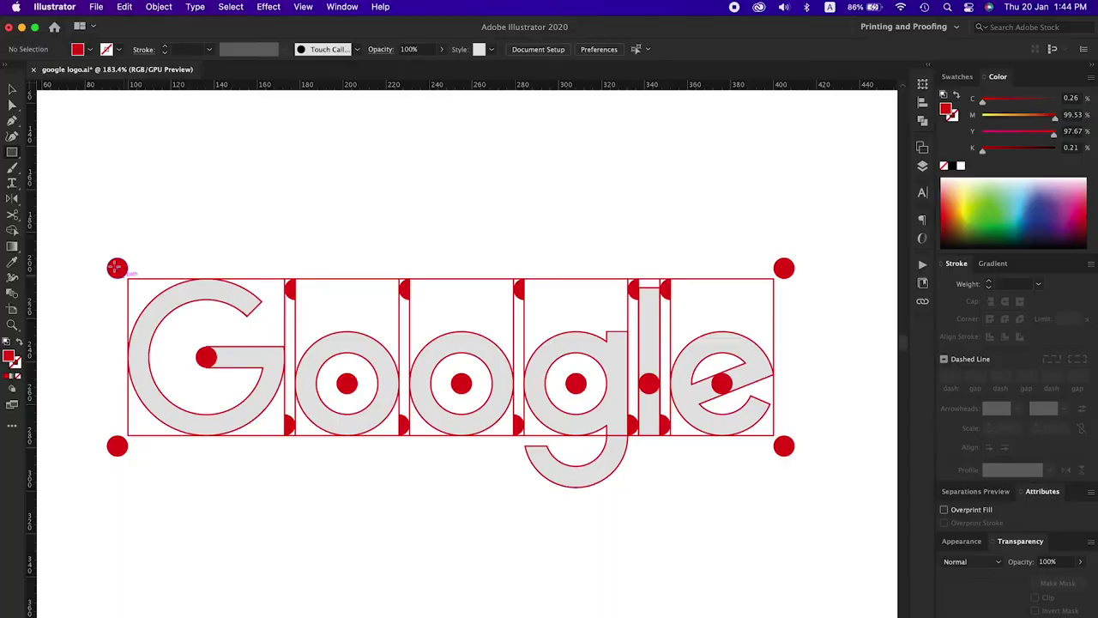
left_click_drag(106, 258, 796, 456)
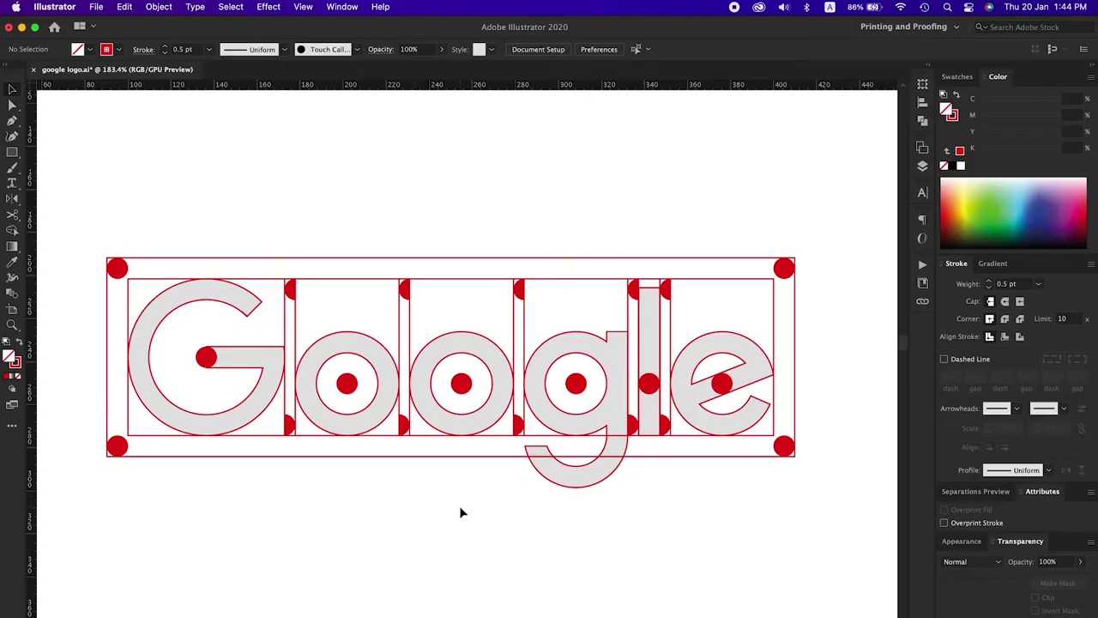
Step: Extend the guide strips between the letters and beside the l downward
left_click(293, 262)
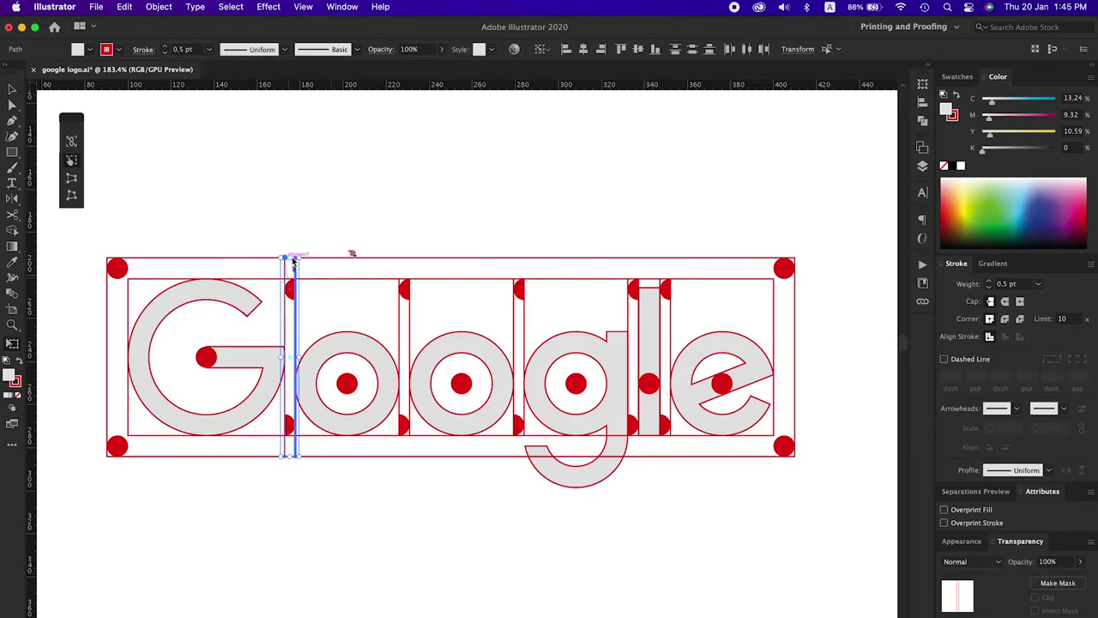
left_click(403, 280)
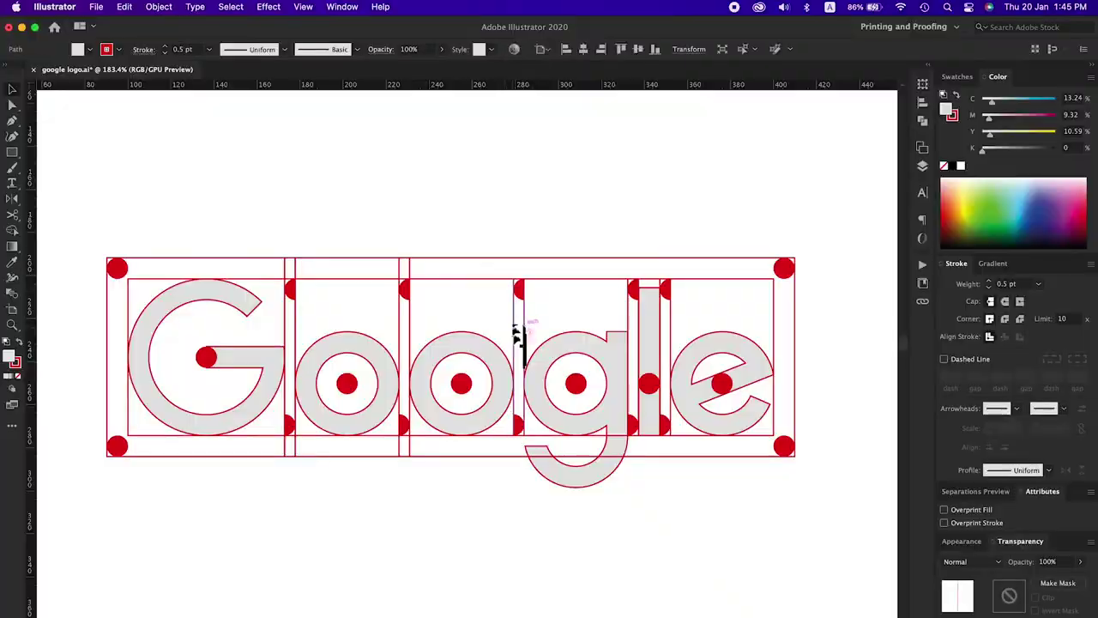
key("a")
left_click_drag(522, 283, 527, 460)
left_click_drag(641, 446, 640, 461)
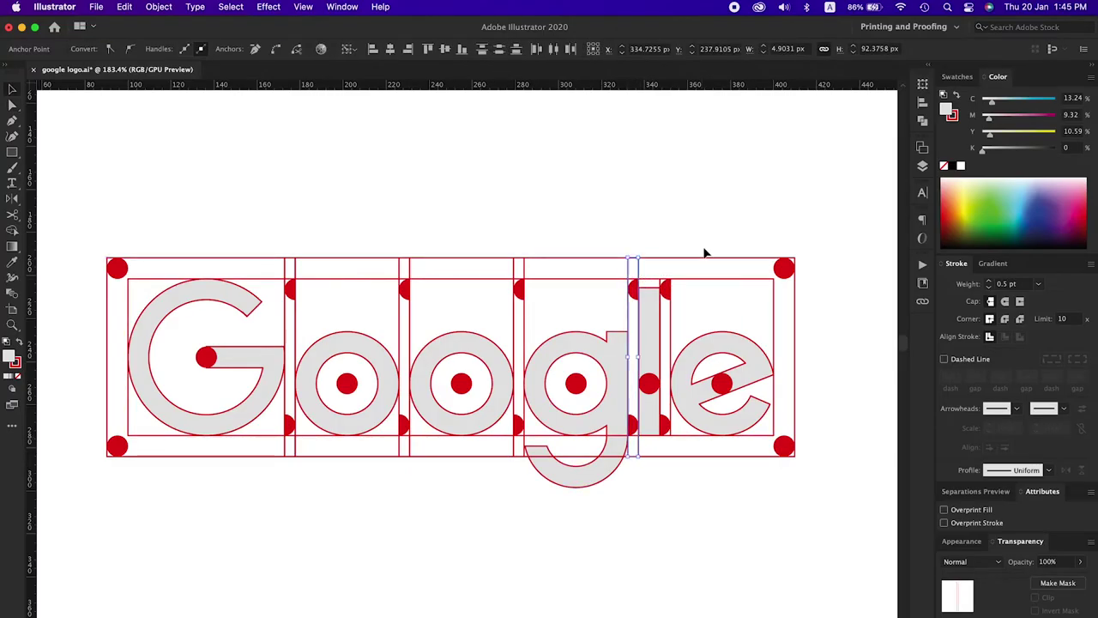
scroll(674, 258, "up", 2)
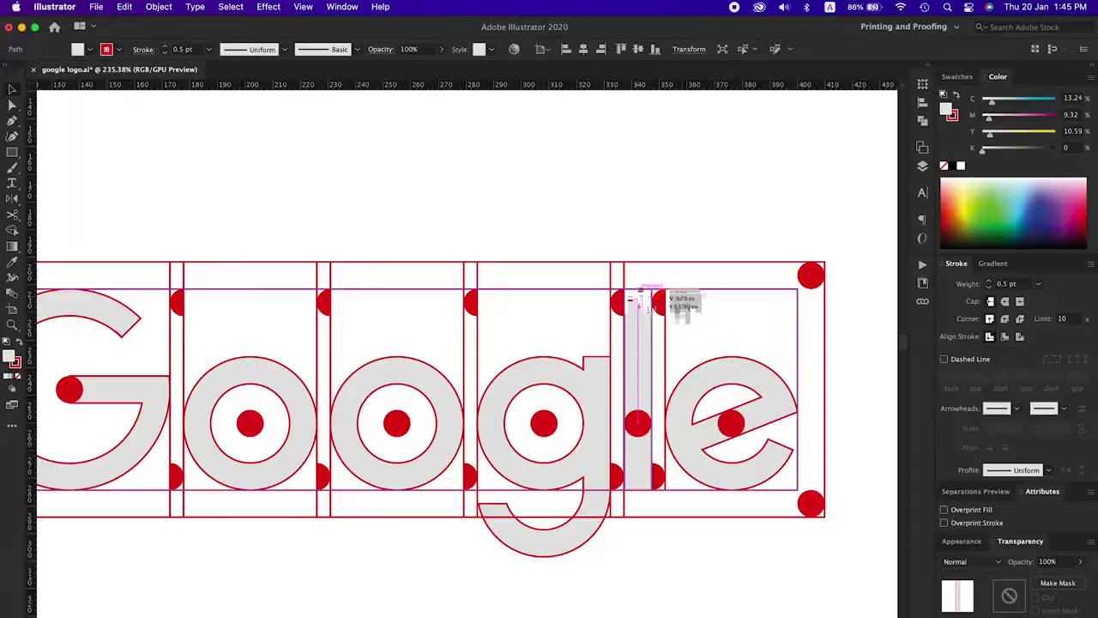
left_click(669, 378)
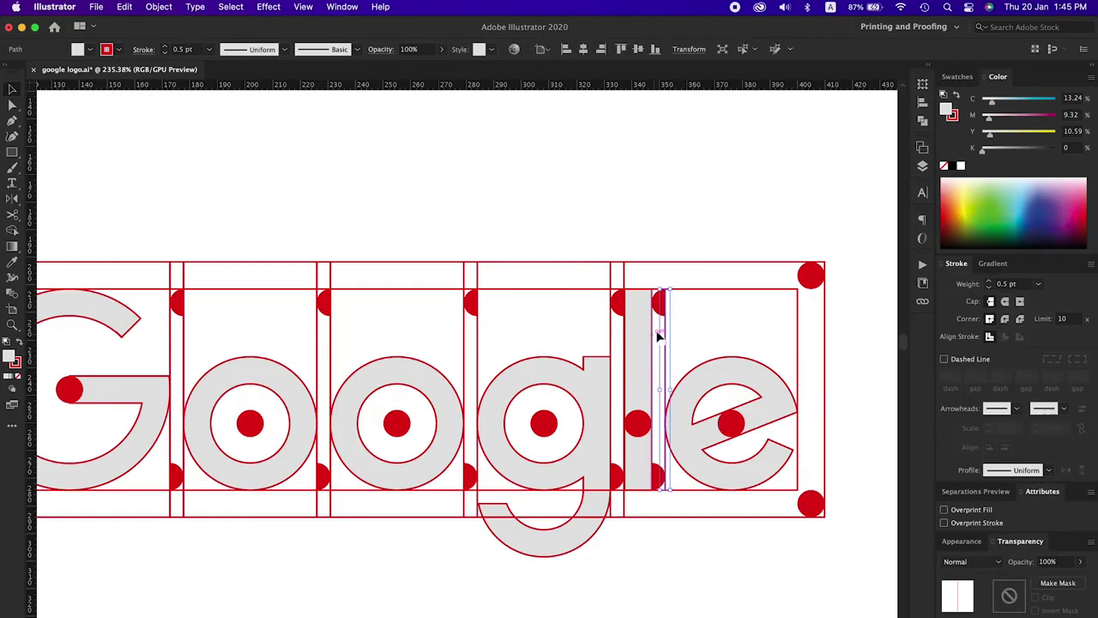
Step: Extend the guide strip near the e and lower the logo frame's bottom edge
key("a")
left_click_drag(743, 548, 697, 508)
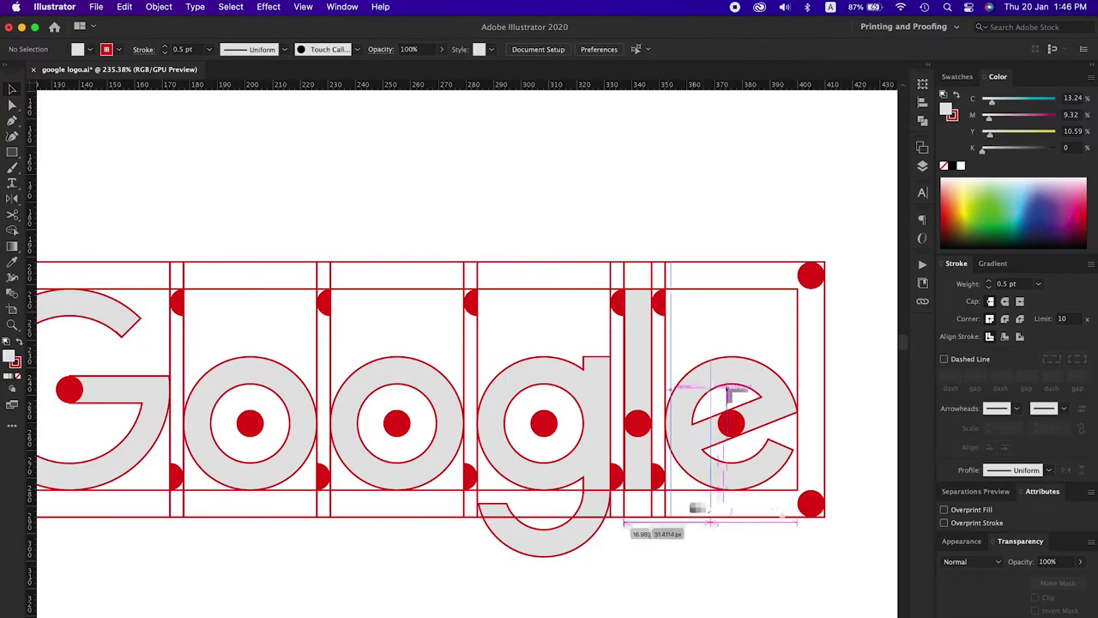
scroll(800, 516, "down", 2)
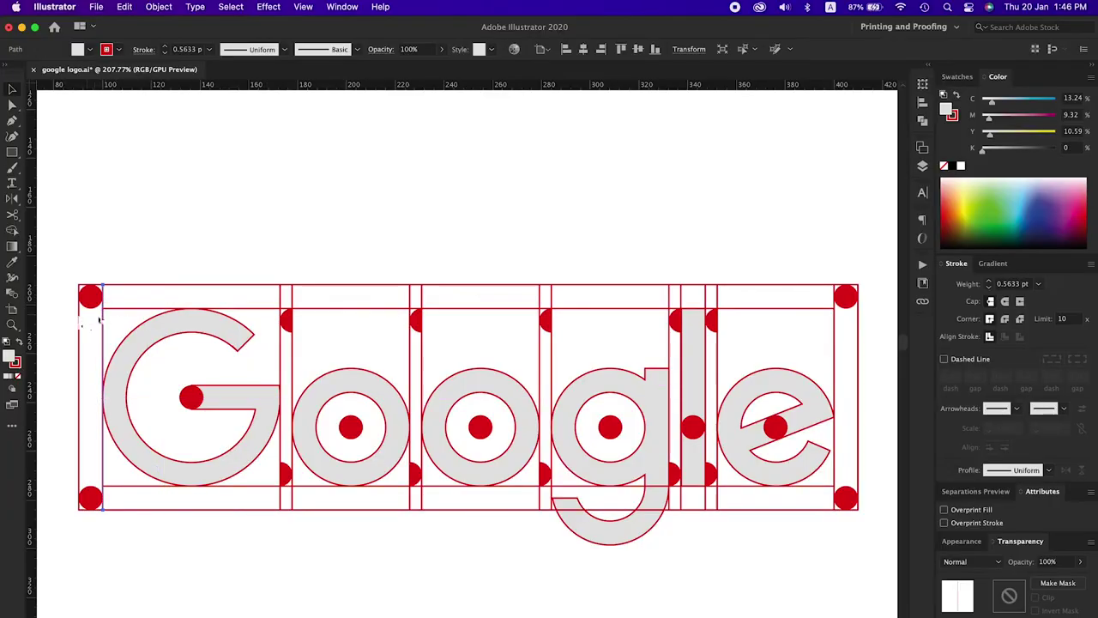
left_click(100, 487)
left_click(789, 534)
scroll(559, 507, "down", 2)
key("a")
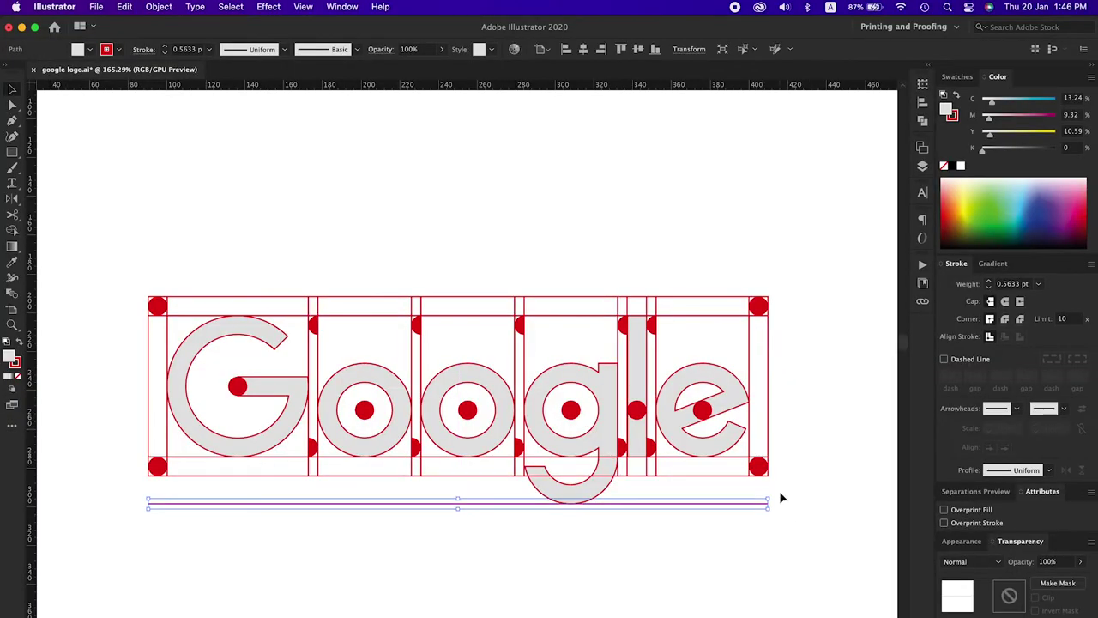
left_click(772, 478)
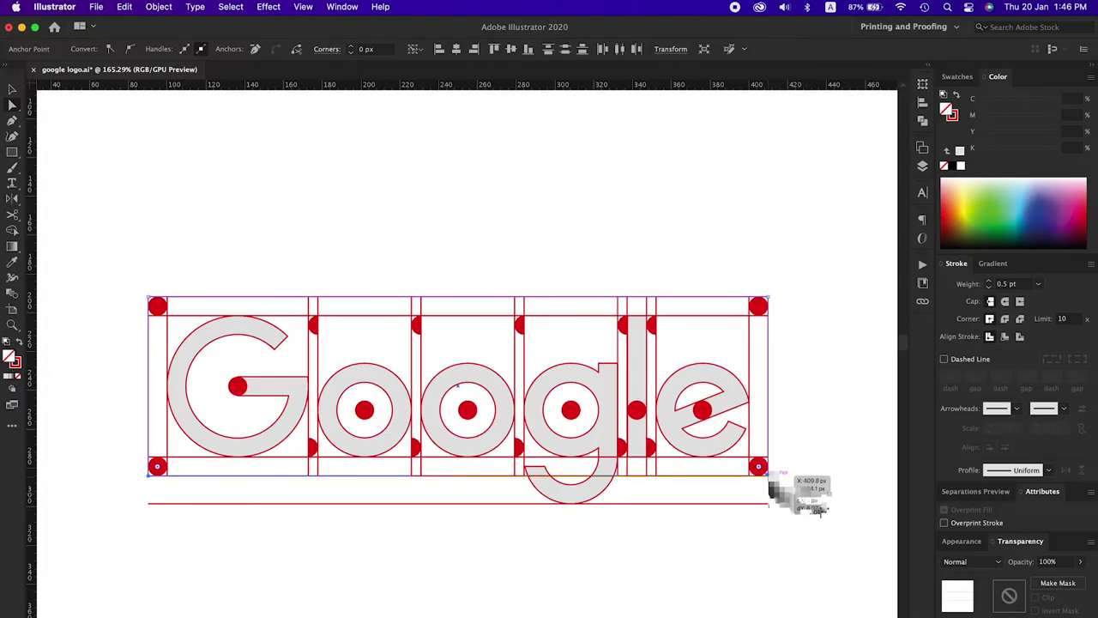
left_click_drag(772, 498, 772, 503)
left_click(682, 465)
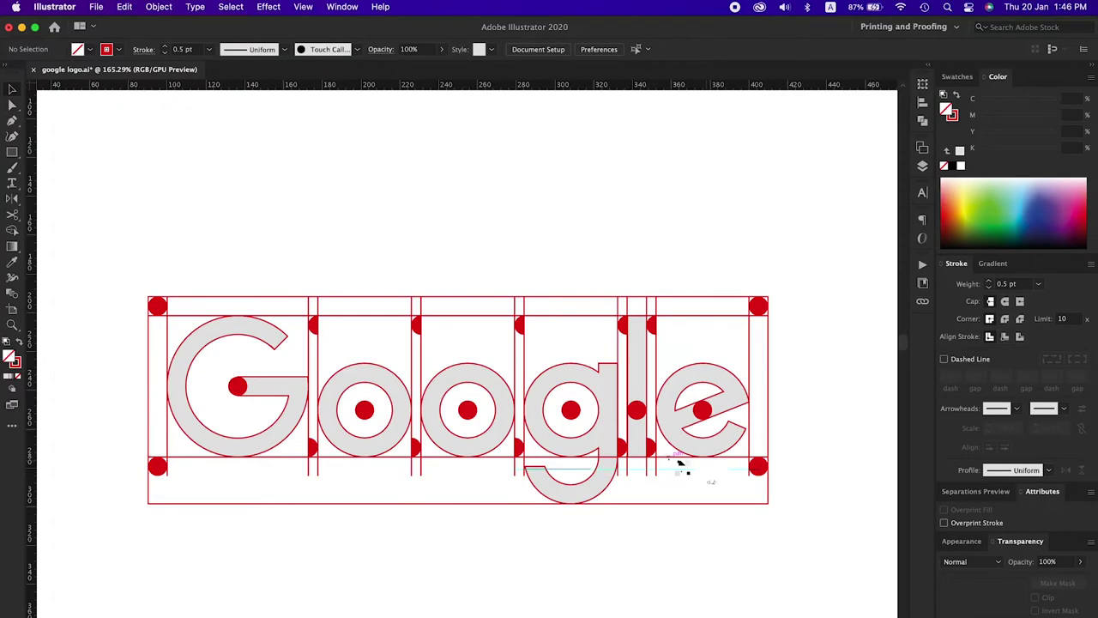
scroll(520, 503, "up", 5)
Step: Rotate the red half-circle by the g's tail 90° and add a horizontal guide line
left_click_drag(635, 491, 623, 532)
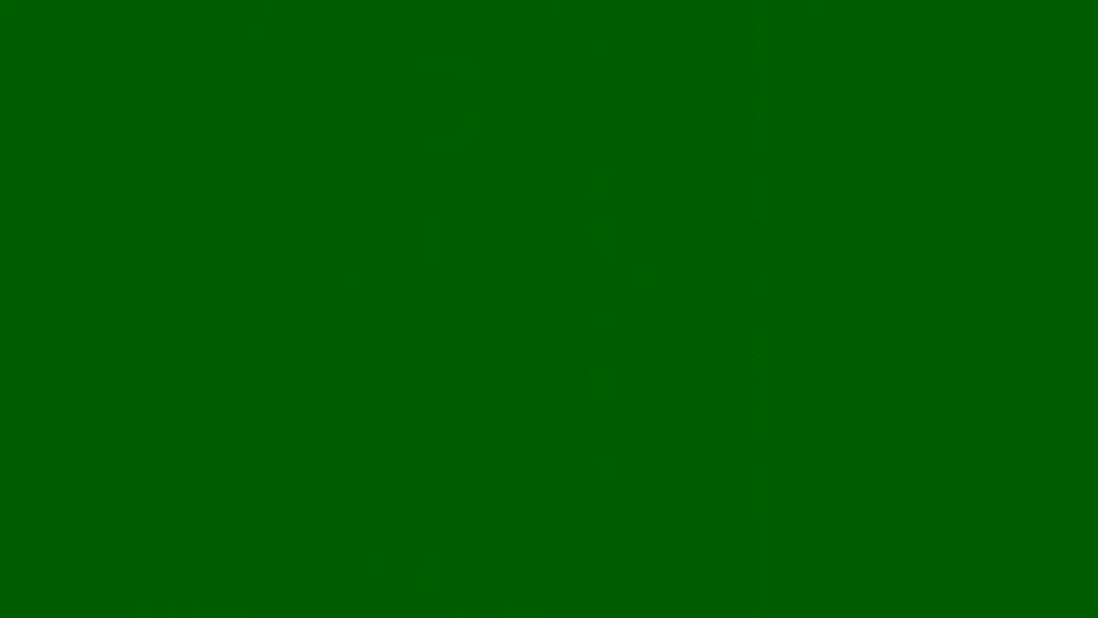
left_click_drag(448, 350, 442, 337)
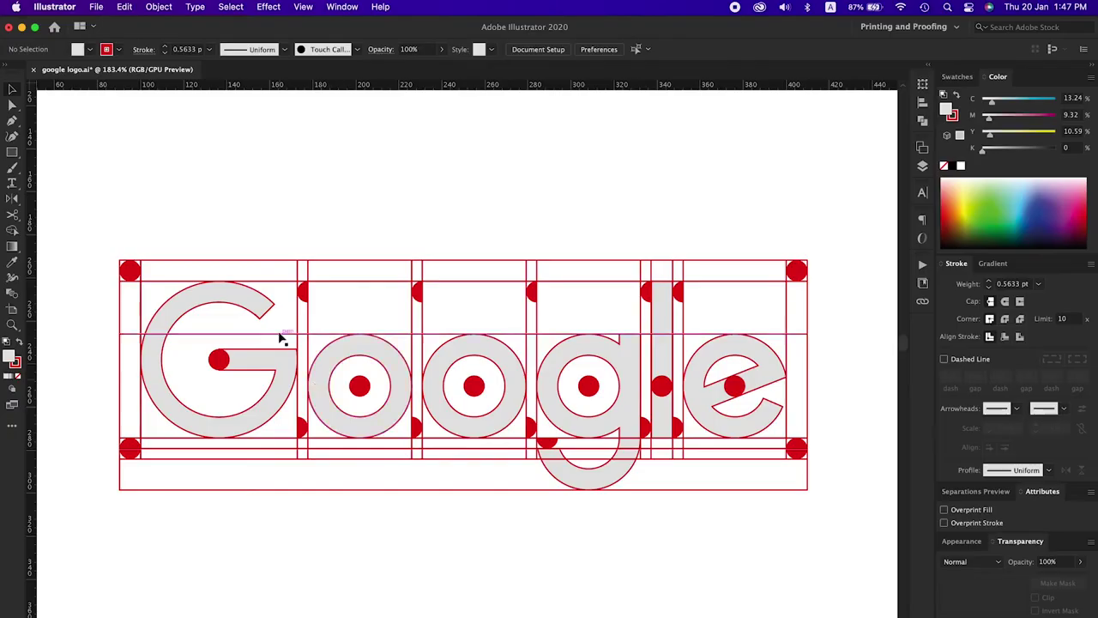
scroll(497, 515, "down", 3)
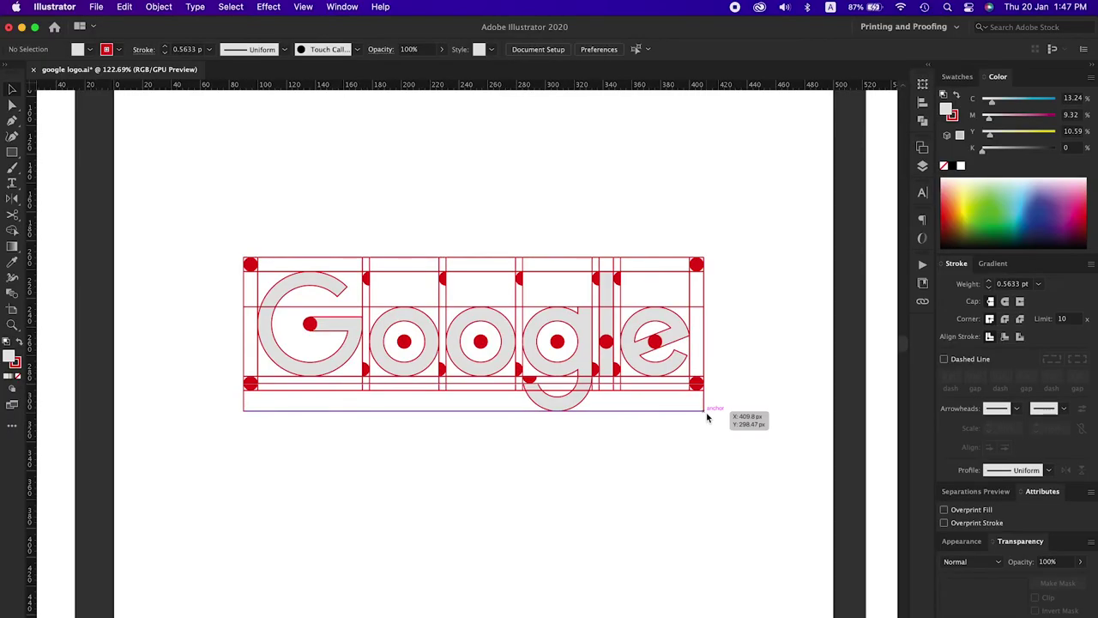
scroll(708, 418, "up", 5)
left_click(648, 397)
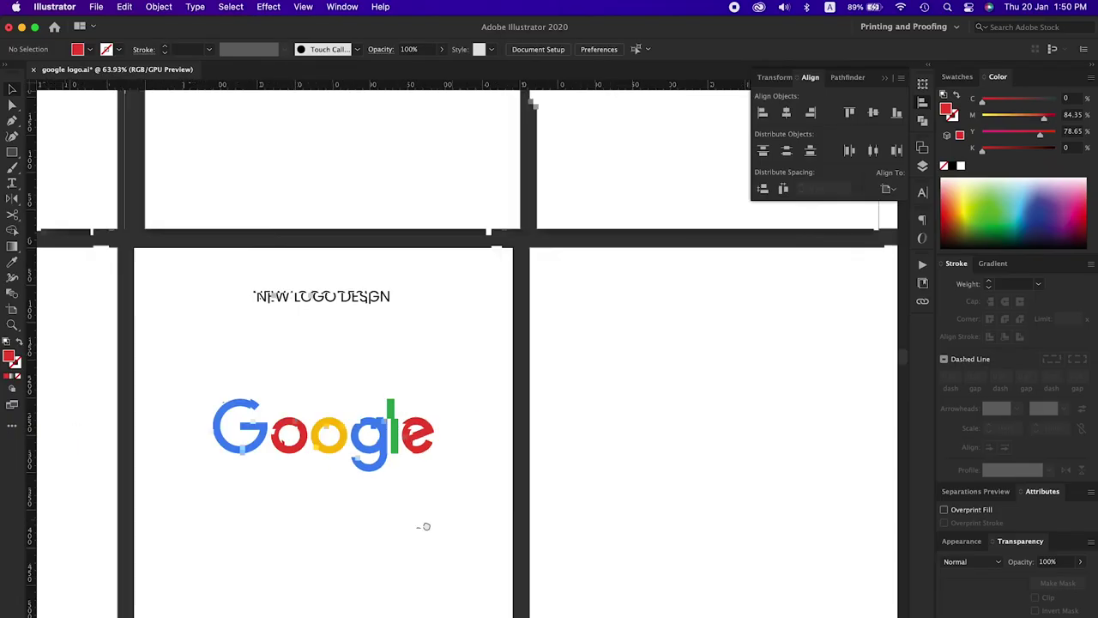
Step: Draw a red rectangle covering the upper-middle artboard beside LOGO GUIDELINES
left_click_drag(374, 99, 627, 350)
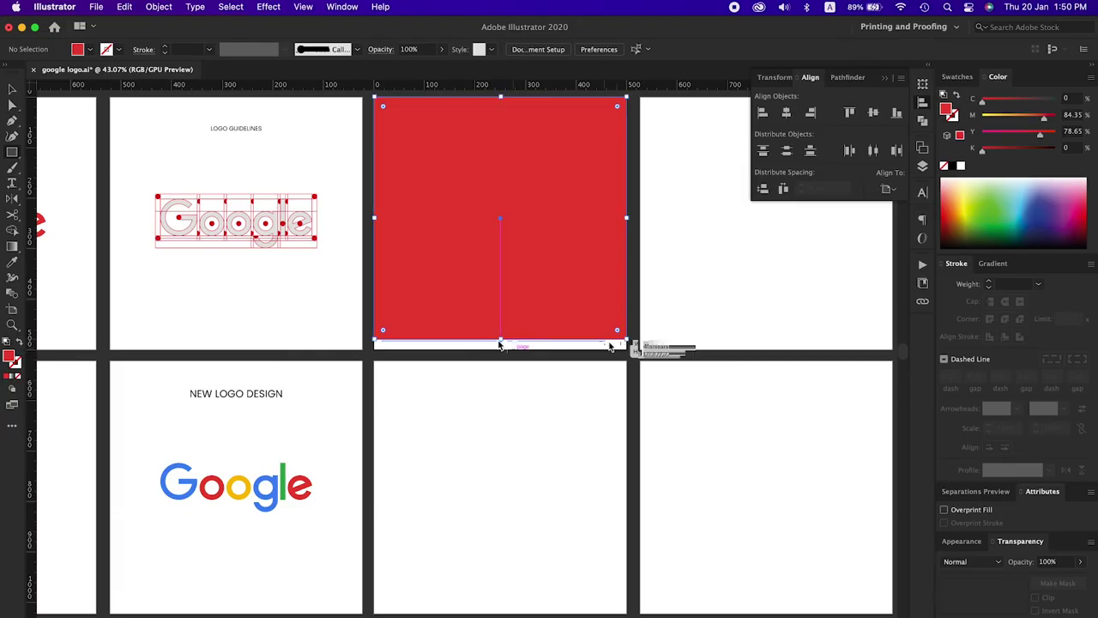
Step: Cover the lower-middle artboard with a rectangle and paste an outlined Google logo onto the right artboard
left_click_drag(500, 488, 627, 615)
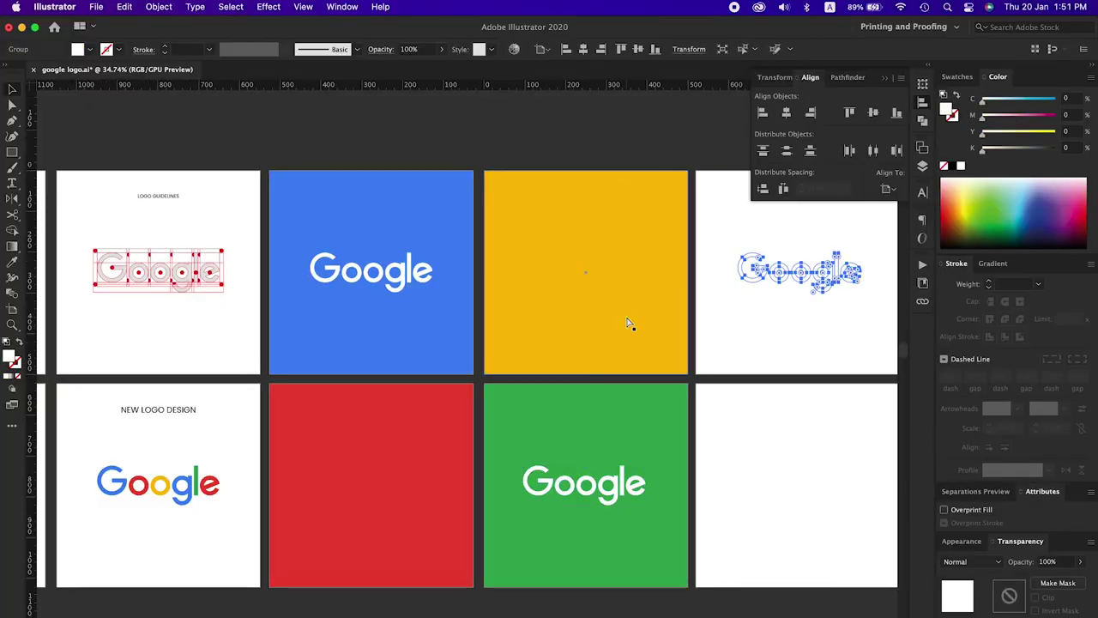
left_click(745, 310)
key("shift+super+v")
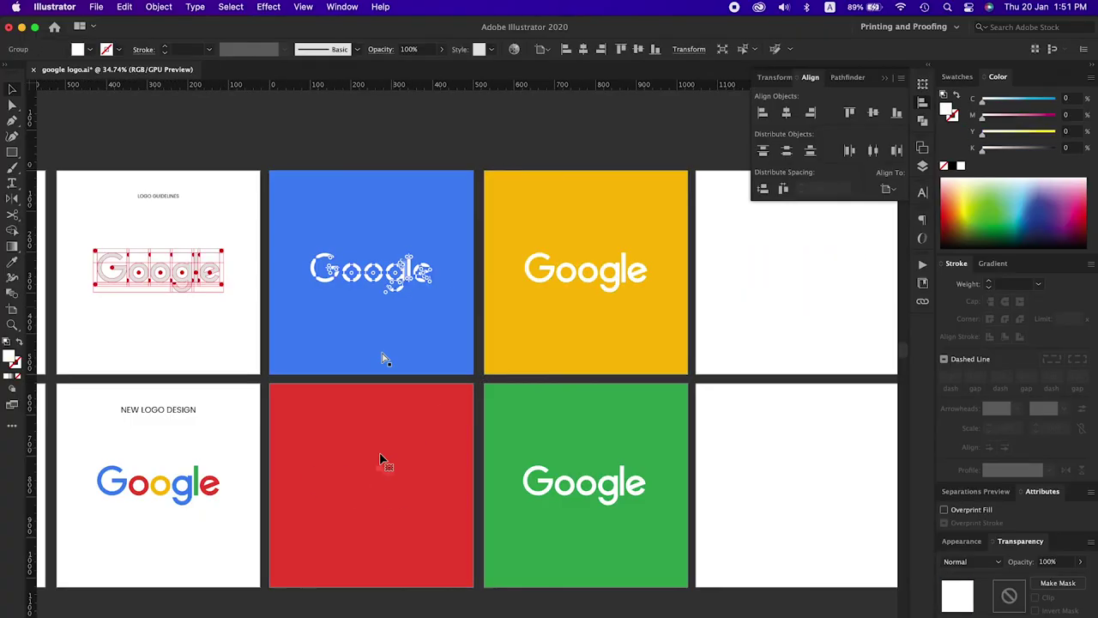